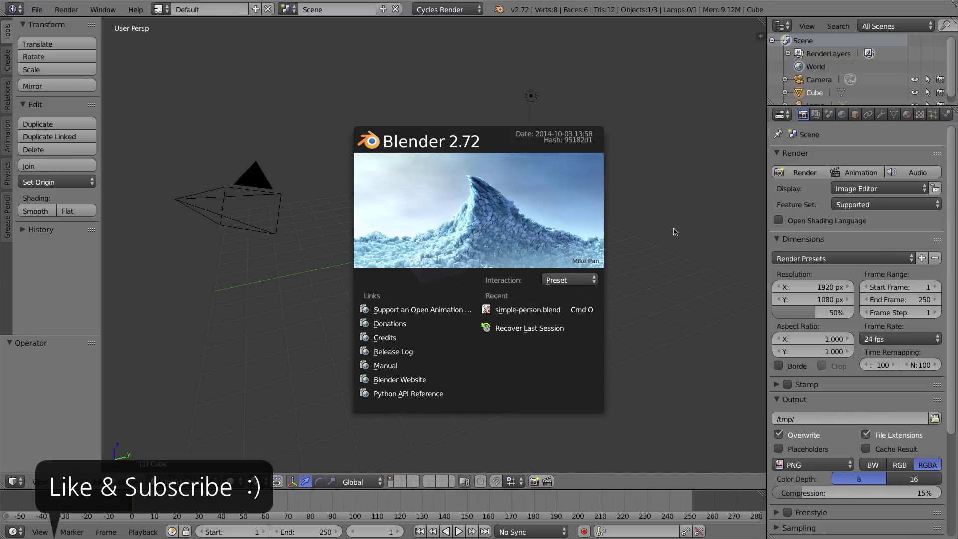
Step: Dismiss the startup splash to reveal the default cube, camera and lamp
{"action": "left_click", "coordinate": [555, 195]}
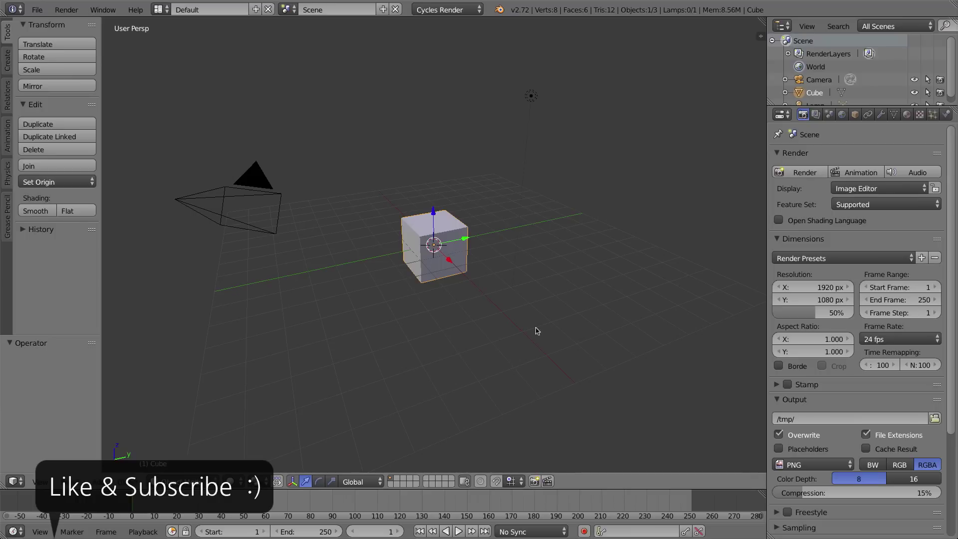
Step: Delete the default cube and add a Suzanne monkey head mesh
{"action": "key", "text": "x"}
{"action": "left_click", "coordinate": [478, 225]}
{"action": "key", "text": "shift+a"}
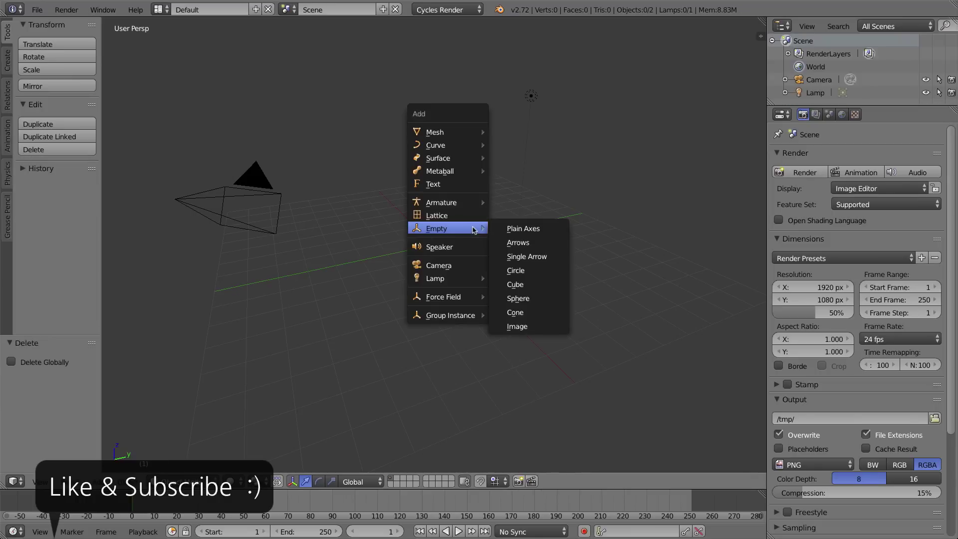
{"action": "mouse_move", "coordinate": [439, 131]}
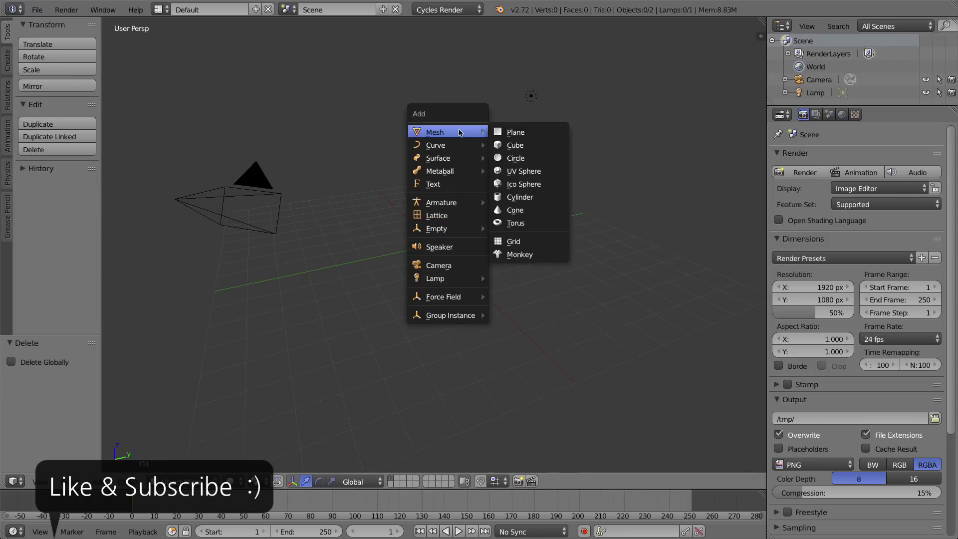
{"action": "left_click", "coordinate": [534, 254]}
Step: Show Suzanne's modifier settings with the Add Modifier list open
{"action": "middle_click_drag", "start_coordinate": [520, 253], "coordinate": [489, 259]}
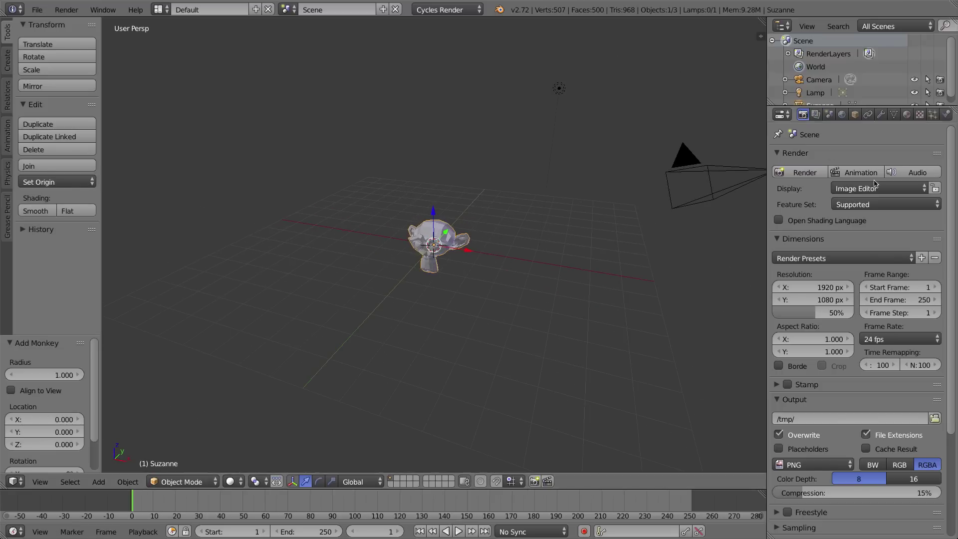
{"action": "left_click", "coordinate": [880, 115]}
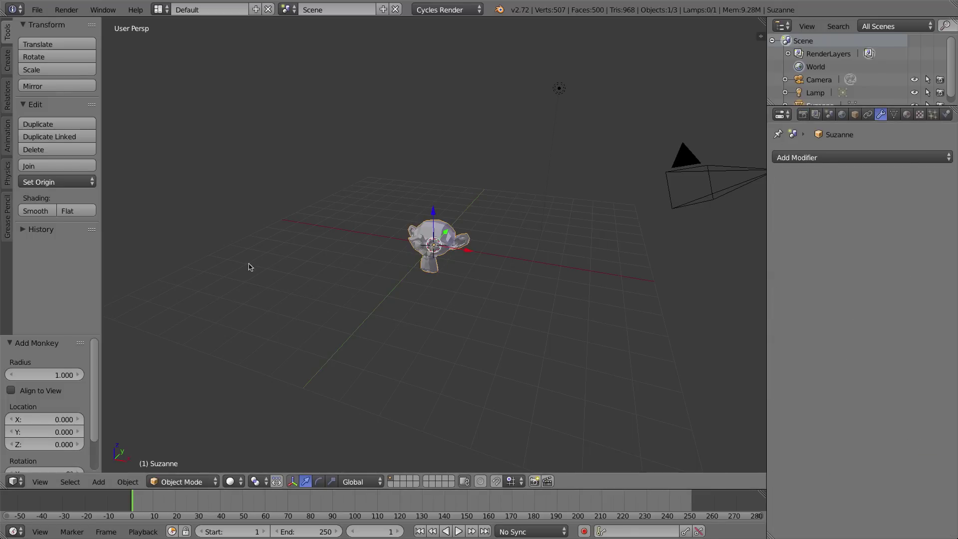
{"action": "left_click", "coordinate": [844, 158]}
Step: Add an Array modifier to Suzanne and raise its Count to 5 copies
{"action": "left_click", "coordinate": [701, 187]}
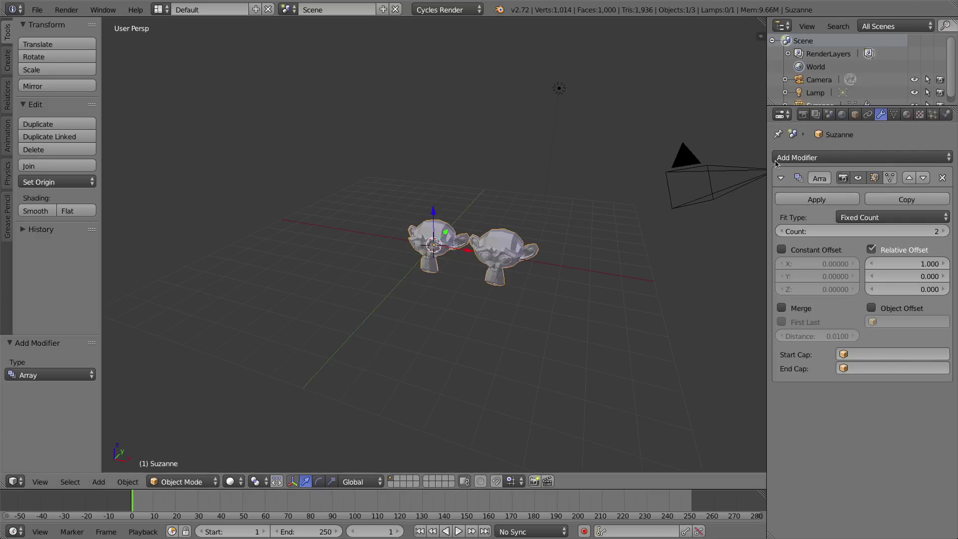
{"action": "left_click", "coordinate": [781, 179]}
{"action": "left_click", "coordinate": [781, 178]}
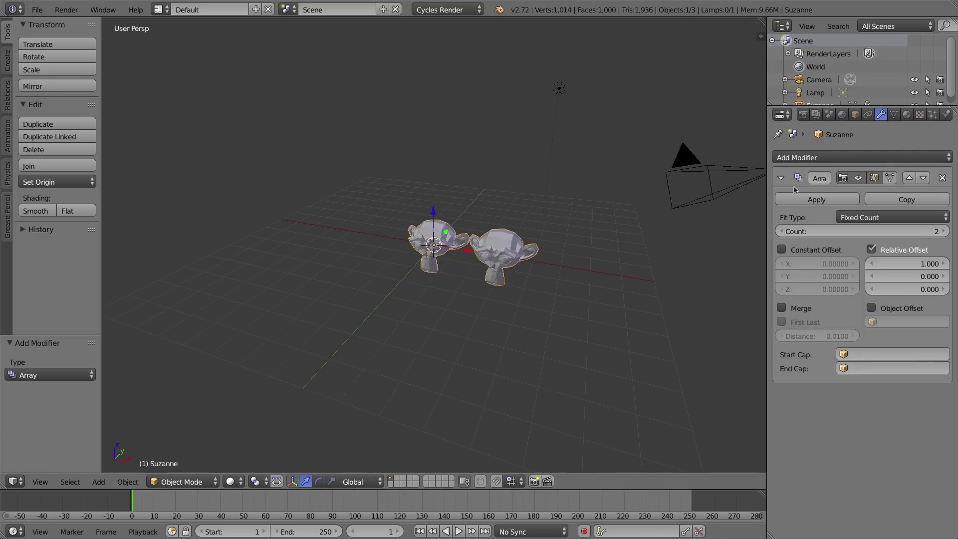
{"action": "left_click", "coordinate": [943, 178]}
{"action": "left_click", "coordinate": [828, 157]}
{"action": "left_click", "coordinate": [710, 190]}
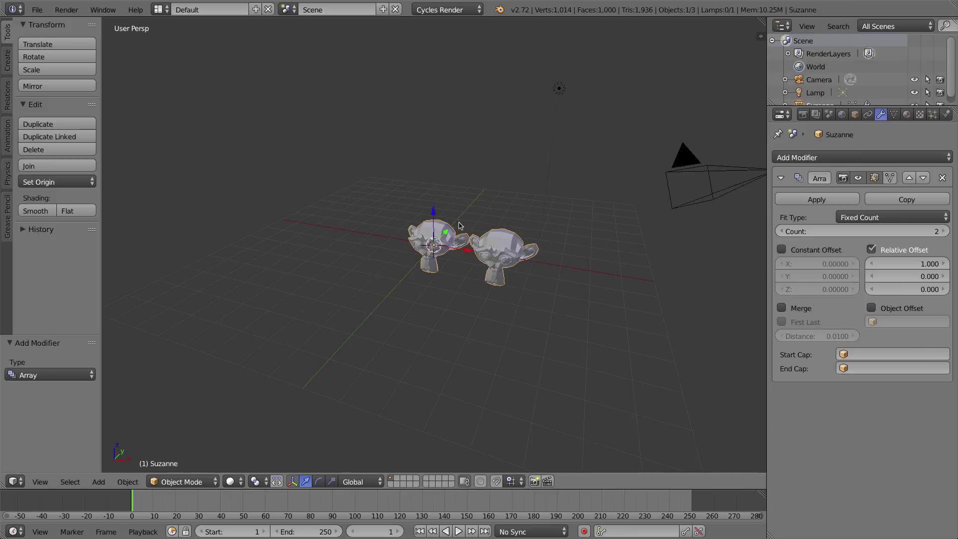
{"action": "left_click", "coordinate": [943, 231]}
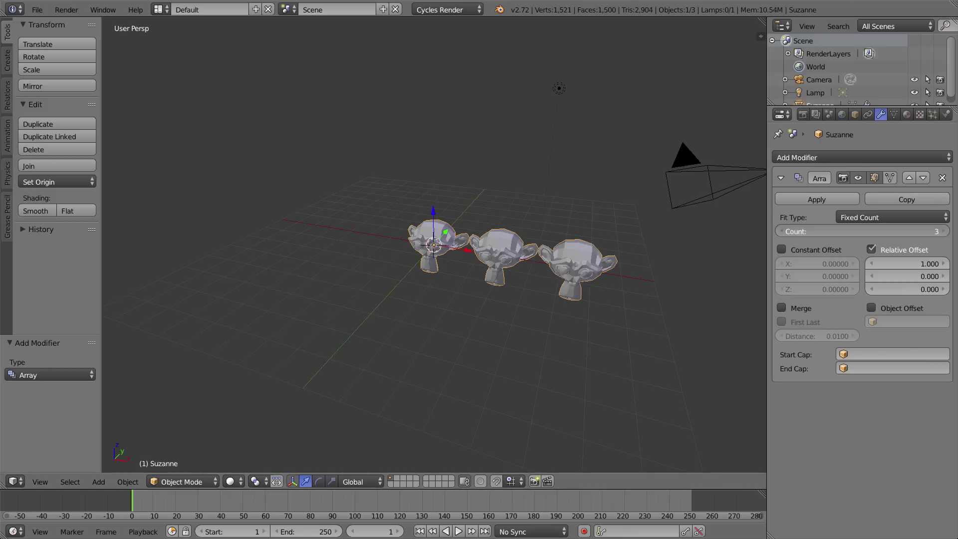
{"action": "left_click", "coordinate": [942, 231]}
{"action": "left_click", "coordinate": [942, 231]}
{"action": "scroll", "coordinate": [449, 236], "scroll_direction": "down", "scroll_amount": 2}
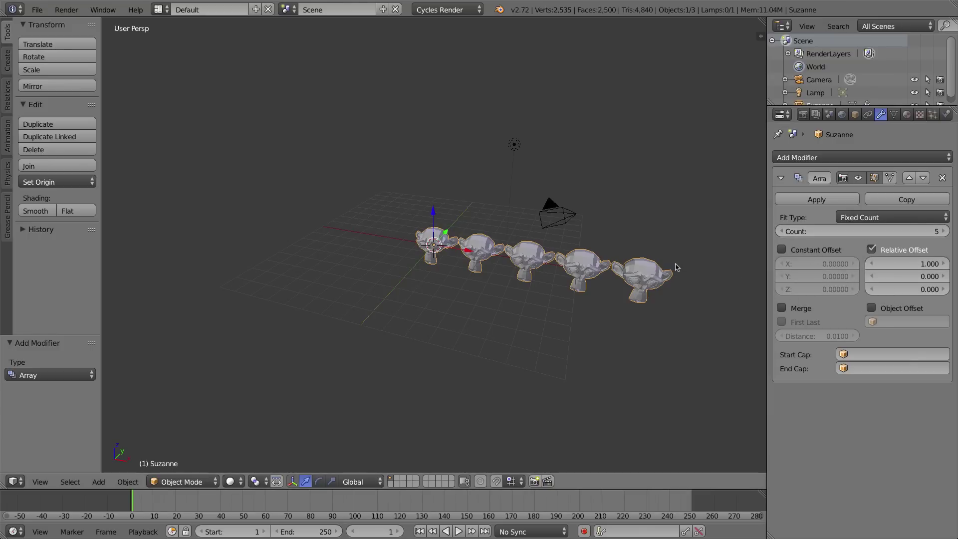
Step: Switch to front orthographic view with the monkey row framed on the left
{"action": "key", "text": "KP_1"}
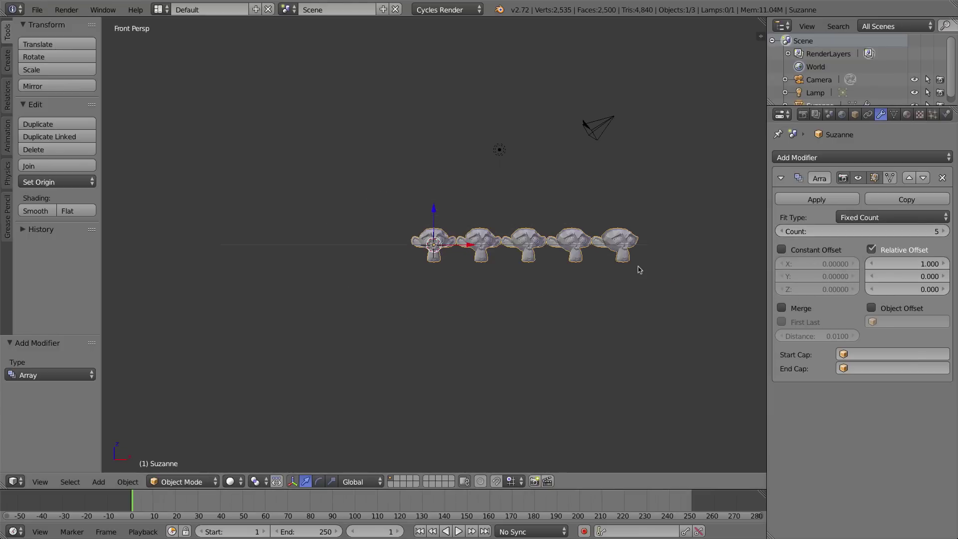
{"action": "scroll", "coordinate": [520, 208], "scroll_direction": "up", "scroll_amount": 4}
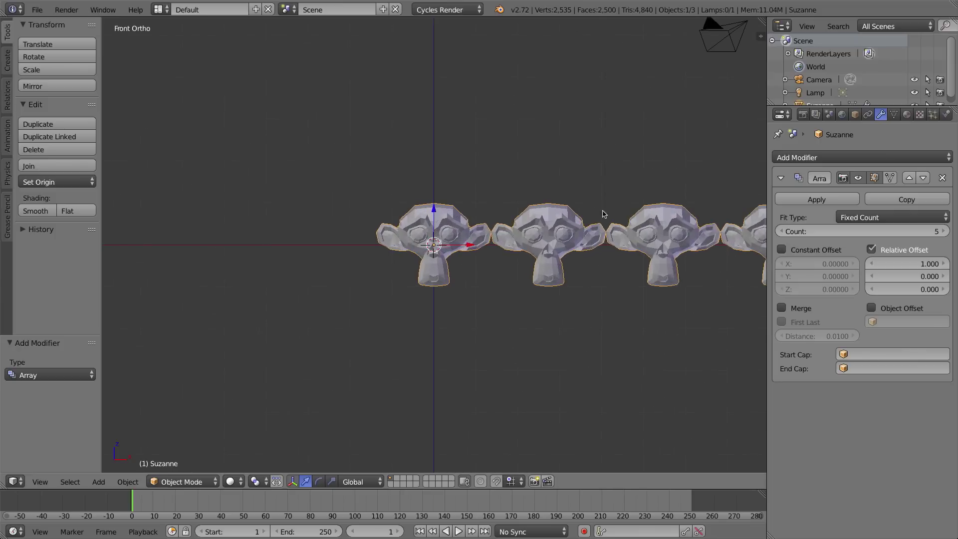
{"action": "middle_click_drag", "start_coordinate": [605, 214], "coordinate": [395, 209], "text": "shift"}
{"action": "scroll", "coordinate": [511, 270], "scroll_direction": "down", "scroll_amount": 2}
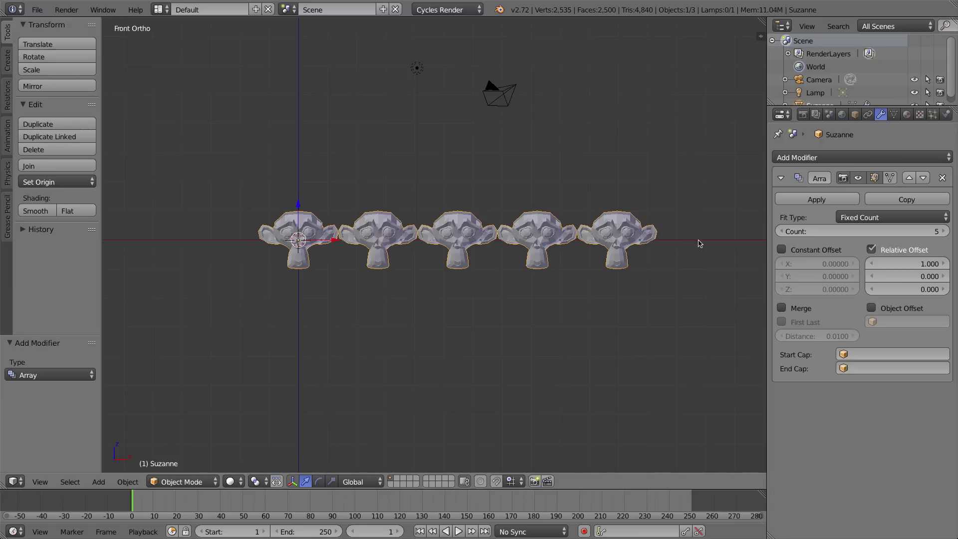
Step: Set the Array's relative X offset to 2, then turn Relative Offset off
{"action": "left_click", "coordinate": [907, 264]}
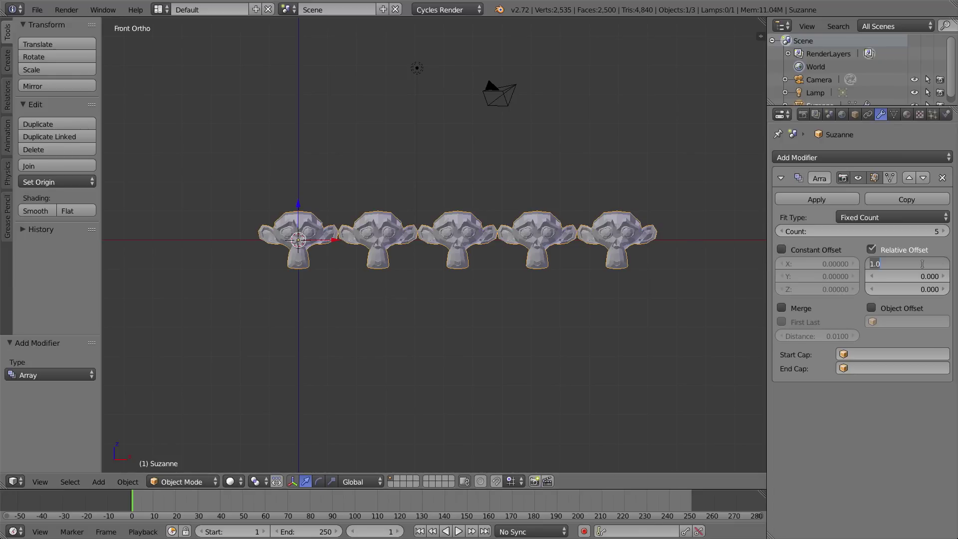
{"action": "type", "text": "2"}
{"action": "key", "text": "Return"}
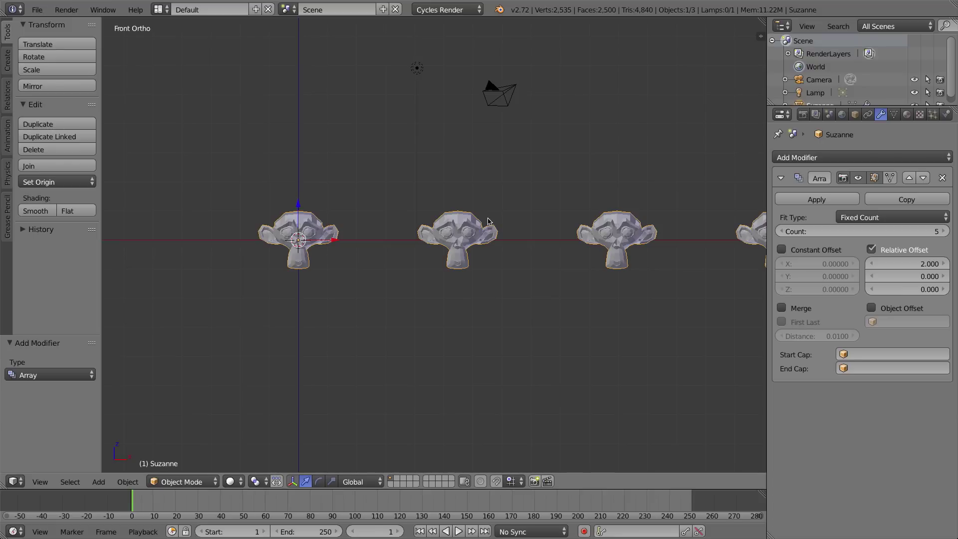
{"action": "left_click", "coordinate": [872, 250]}
Step: Enable Constant Offset on the Array with an X value of 1
{"action": "left_click", "coordinate": [781, 250]}
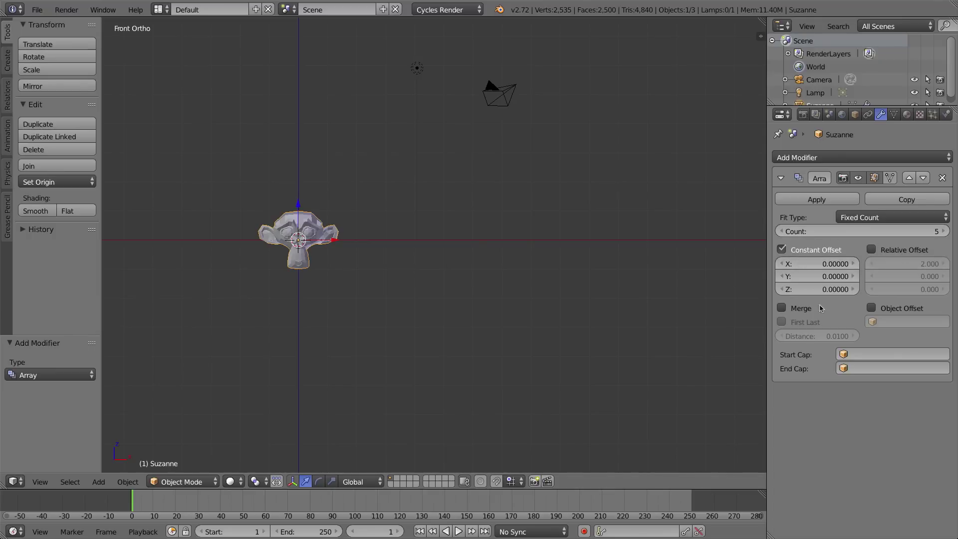
{"action": "left_click", "coordinate": [829, 265]}
{"action": "type", "text": "1"}
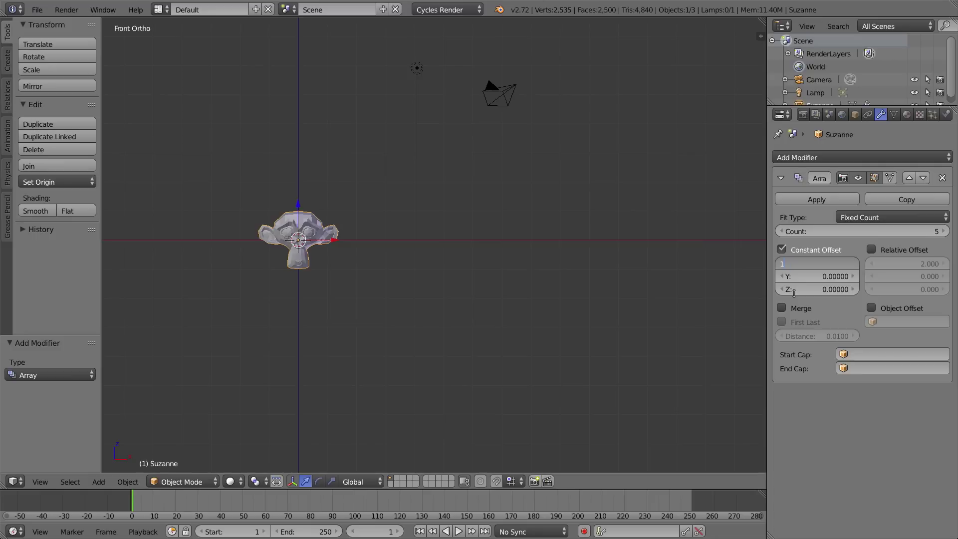
{"action": "key", "text": "Return"}
{"action": "scroll", "coordinate": [268, 250], "scroll_direction": "up", "scroll_amount": 1}
{"action": "scroll", "coordinate": [268, 250], "scroll_direction": "up", "scroll_amount": 2}
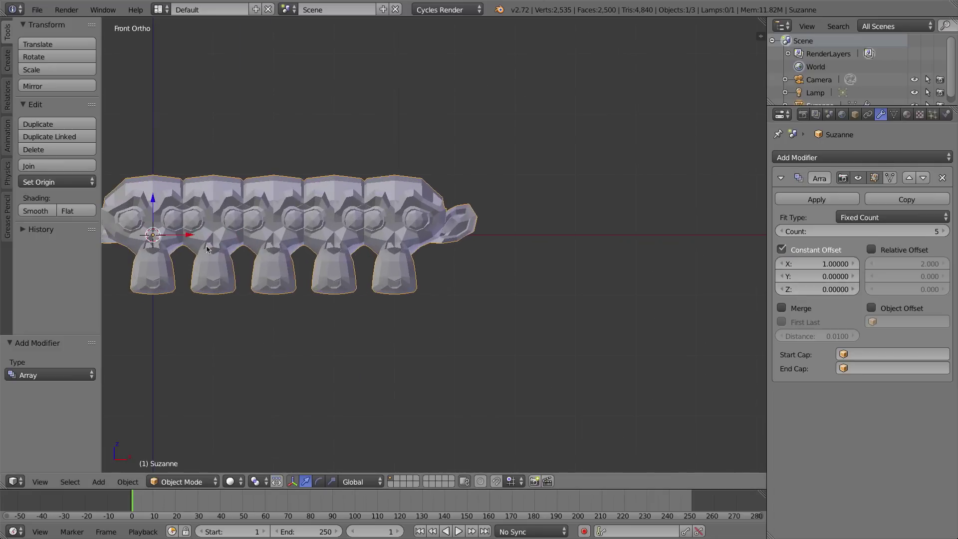
{"action": "middle_click_drag", "start_coordinate": [198, 226], "coordinate": [355, 227], "text": "shift"}
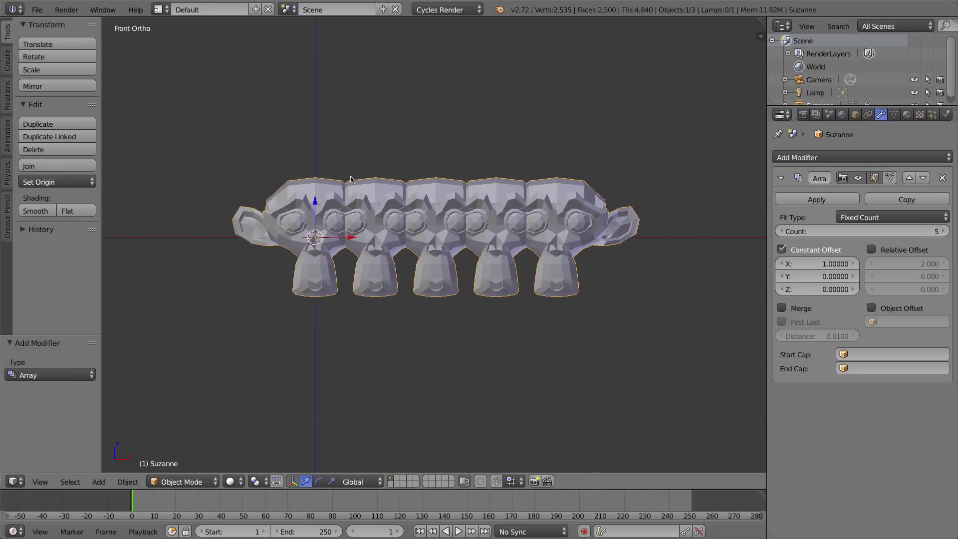
{"action": "scroll", "coordinate": [322, 139], "scroll_direction": "down", "scroll_amount": 1}
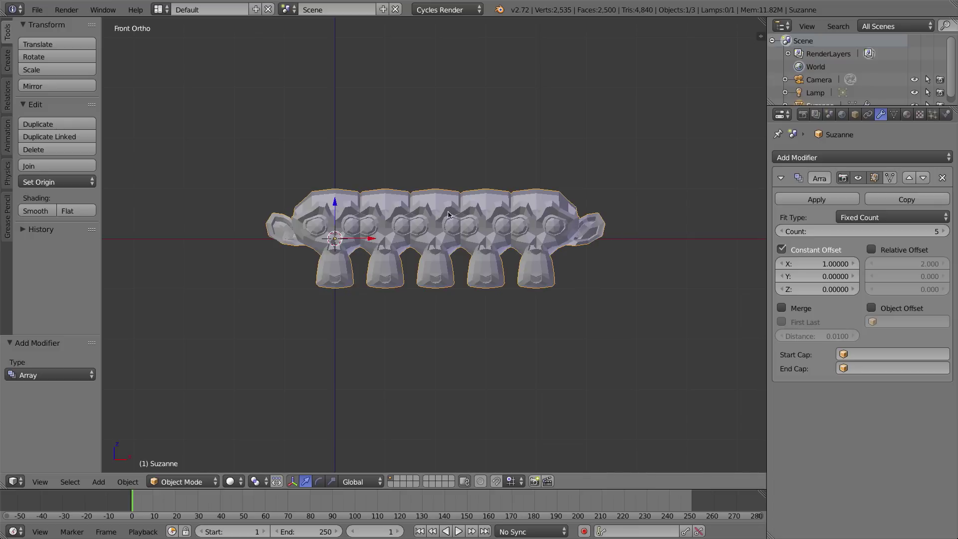
Step: Raise the Array's constant X offset to 3
{"action": "left_click", "coordinate": [828, 265]}
{"action": "type", "text": "3"}
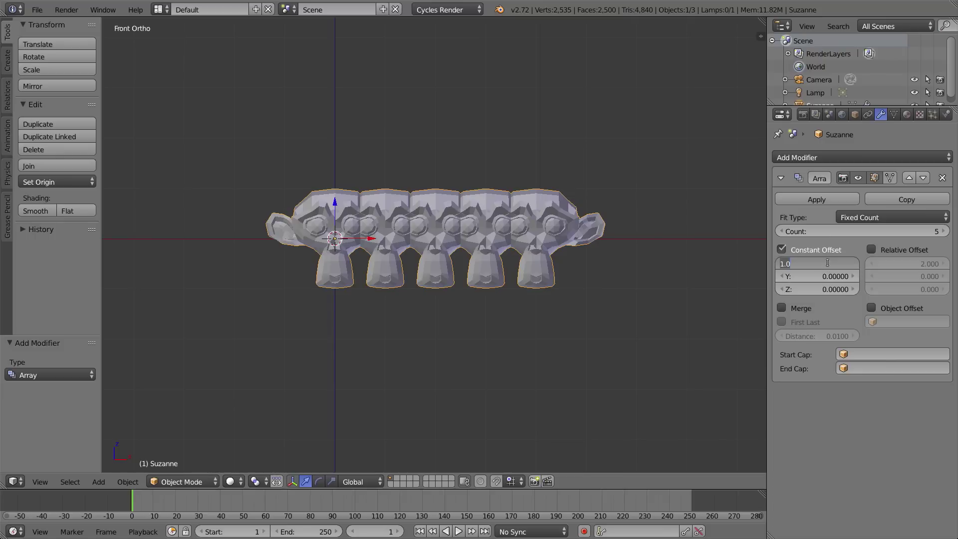
{"action": "key", "text": "Return"}
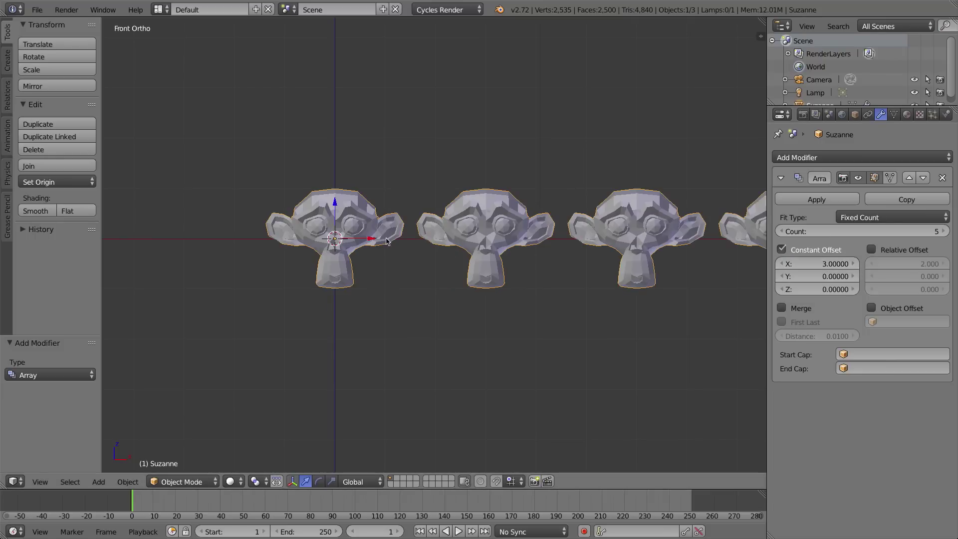
{"action": "scroll", "coordinate": [435, 222], "scroll_direction": "down", "scroll_amount": 2}
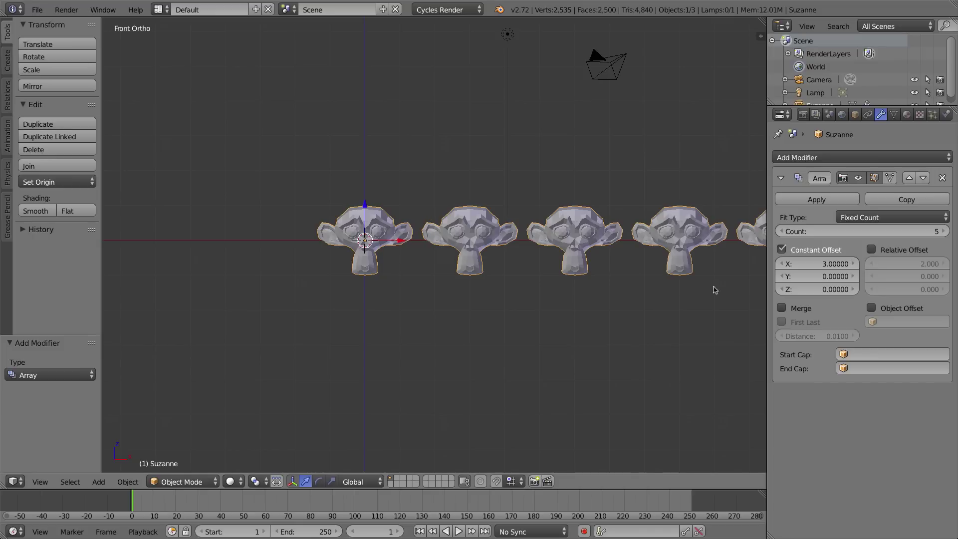
Step: Set the constant X offset to 4 and collapse the Array settings
{"action": "left_click", "coordinate": [828, 264]}
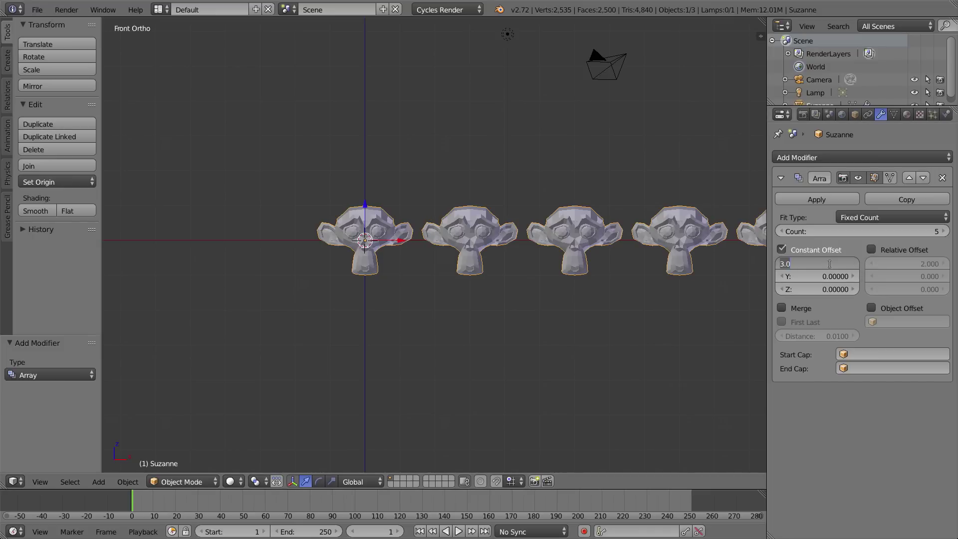
{"action": "type", "text": "4"}
{"action": "key", "text": "Return"}
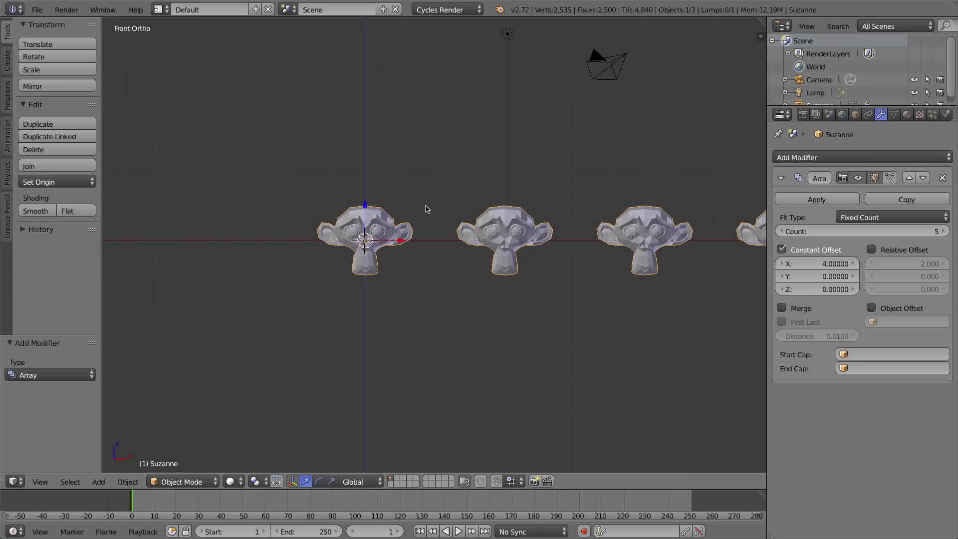
{"action": "middle_click_drag", "start_coordinate": [377, 203], "coordinate": [490, 214]}
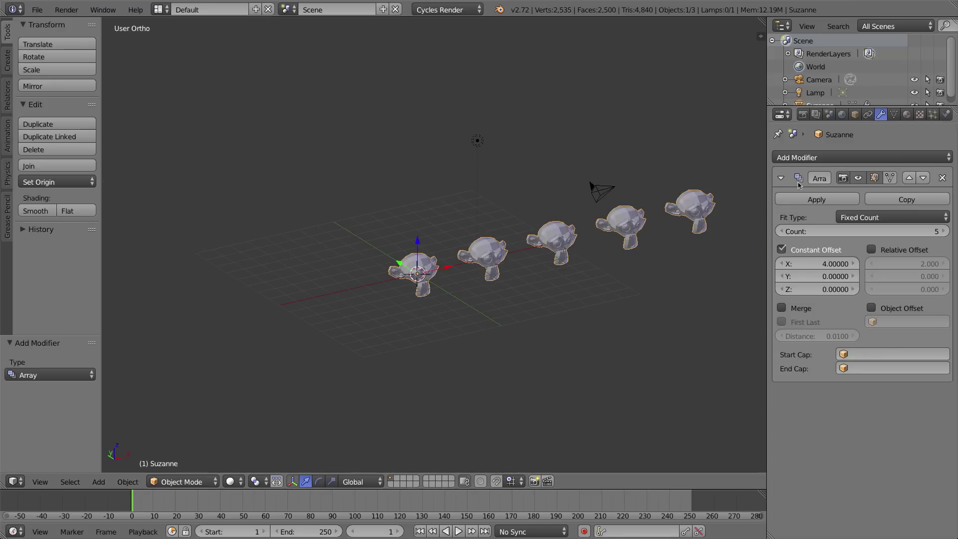
{"action": "left_click", "coordinate": [782, 178]}
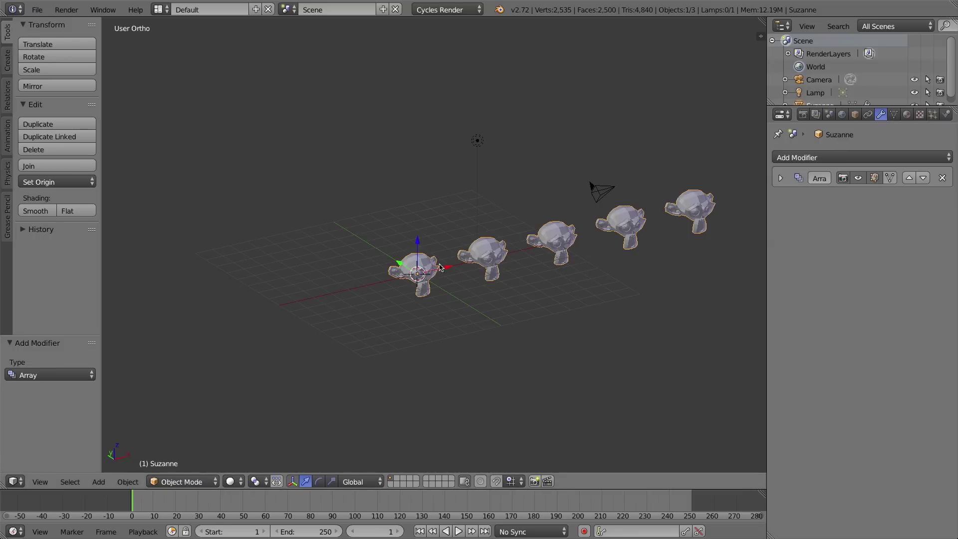
Step: Add a second Array modifier and switch it from Relative to Constant Offset
{"action": "left_click", "coordinate": [802, 161]}
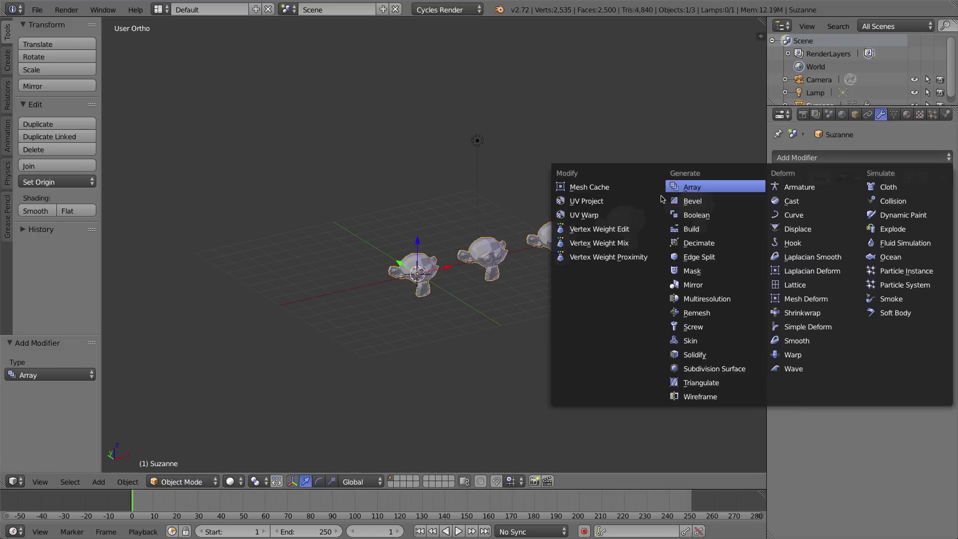
{"action": "left_click", "coordinate": [698, 190]}
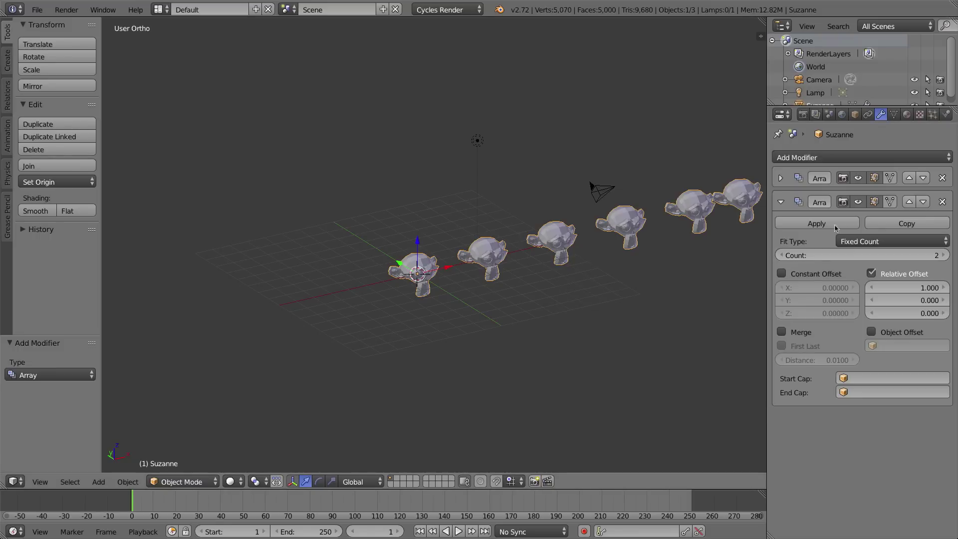
{"action": "left_click", "coordinate": [878, 273]}
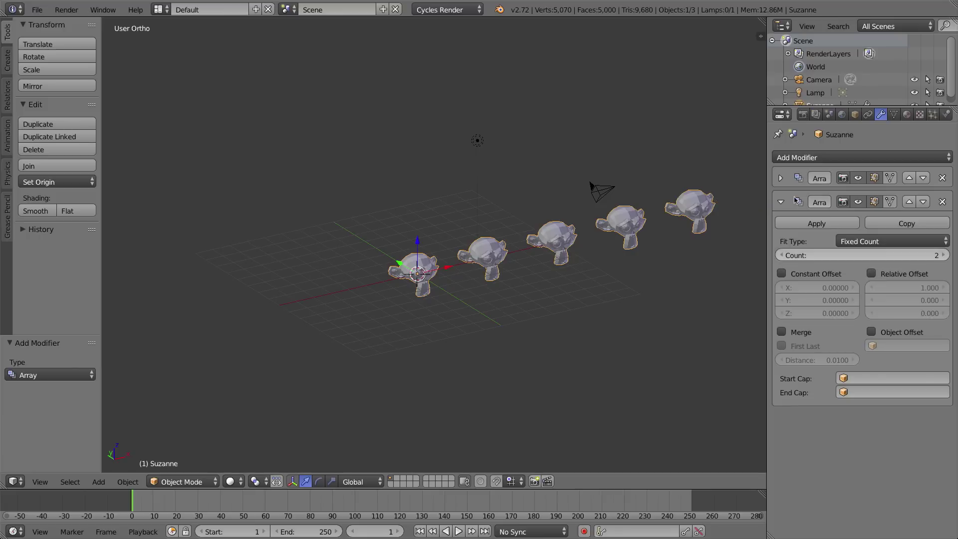
{"action": "left_click", "coordinate": [781, 201]}
{"action": "left_click", "coordinate": [781, 201]}
{"action": "left_click", "coordinate": [781, 202]}
{"action": "left_click", "coordinate": [781, 202]}
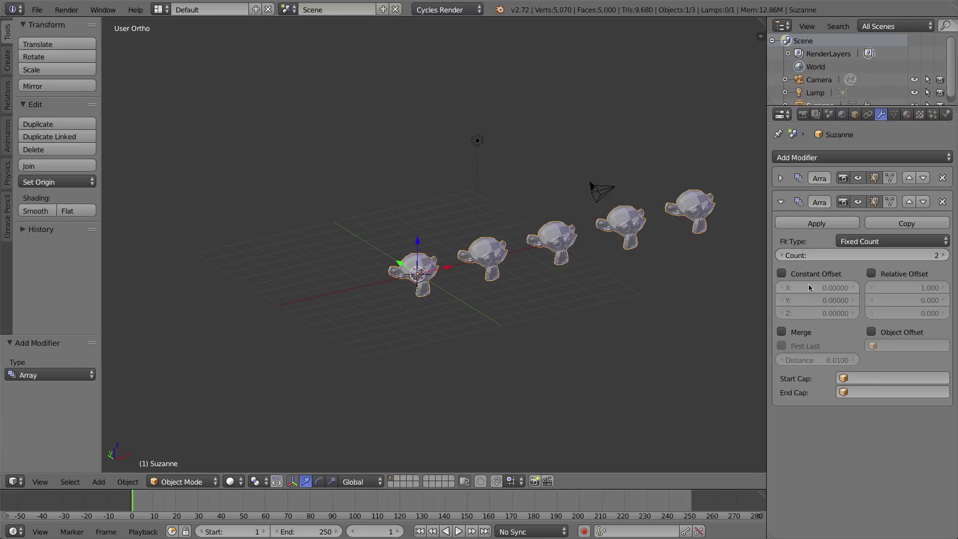
{"action": "left_click", "coordinate": [781, 274]}
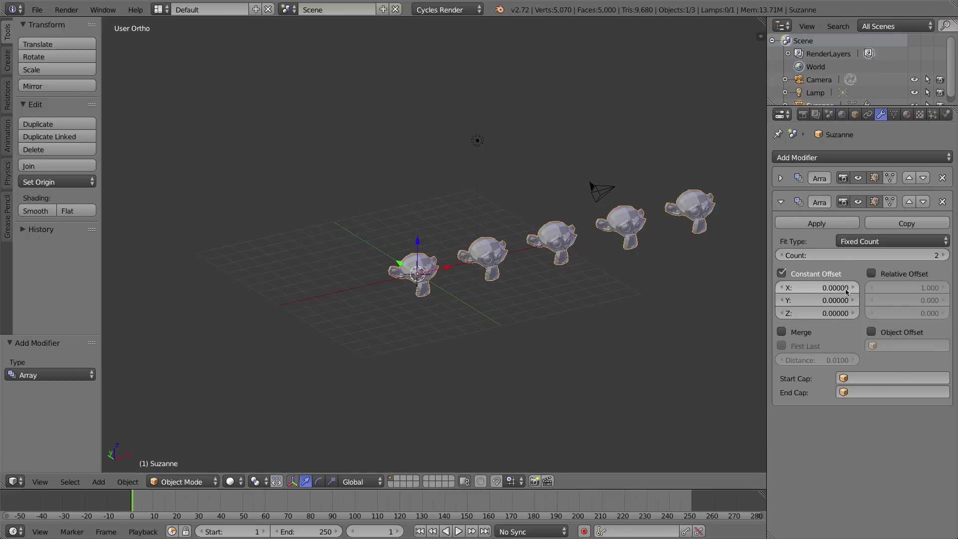
Step: Set the second Array's constant Y offset to 4
{"action": "left_click", "coordinate": [827, 300]}
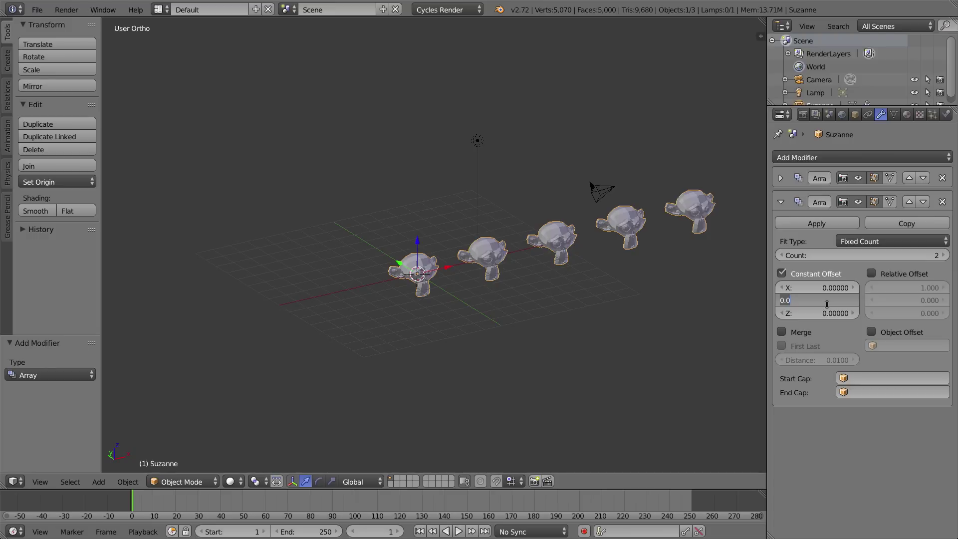
{"action": "type", "text": "4"}
{"action": "key", "text": "Return"}
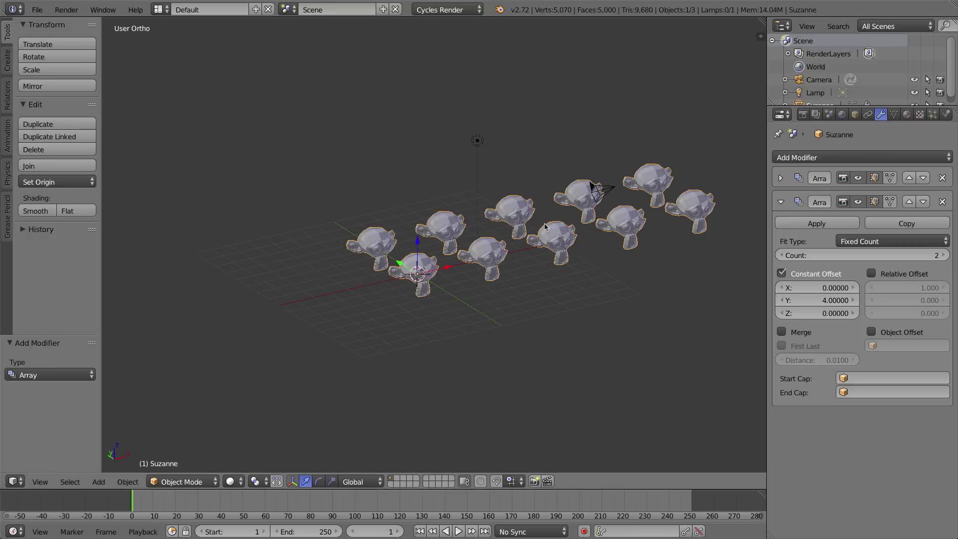
{"action": "middle_click_drag", "start_coordinate": [545, 226], "coordinate": [488, 299]}
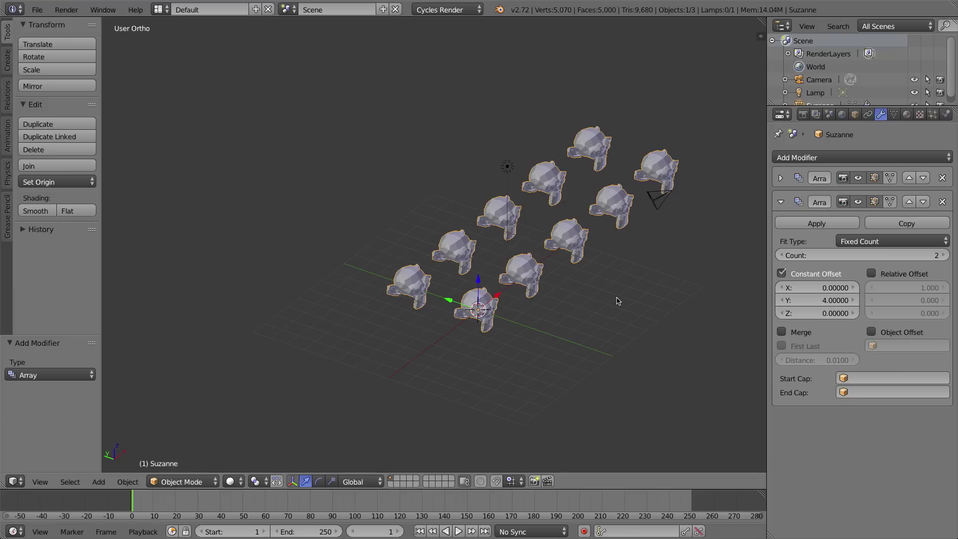
Step: Raise the second Array's Count to 4, making a grid of twenty monkeys
{"action": "left_click", "coordinate": [943, 255]}
{"action": "left_click", "coordinate": [943, 256]}
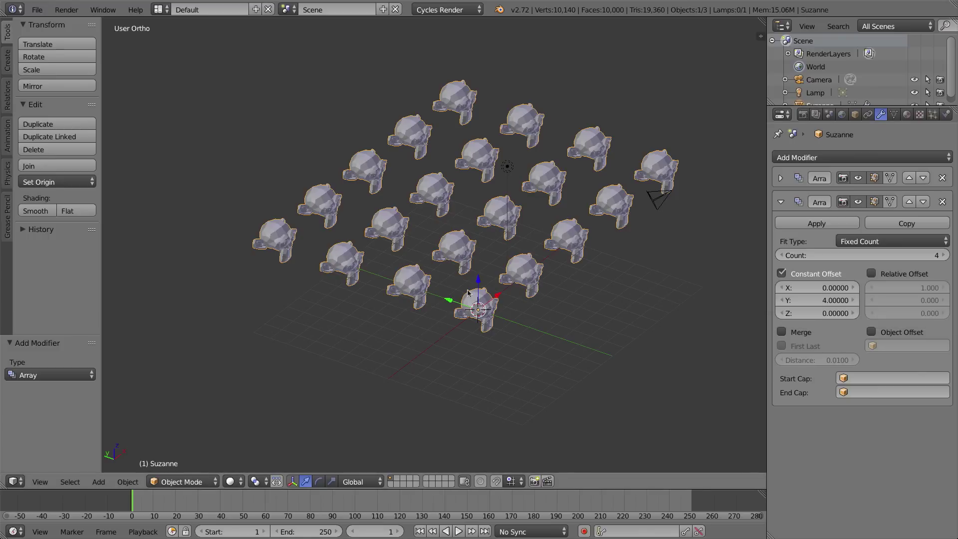
{"action": "middle_click_drag", "start_coordinate": [540, 197], "coordinate": [533, 200]}
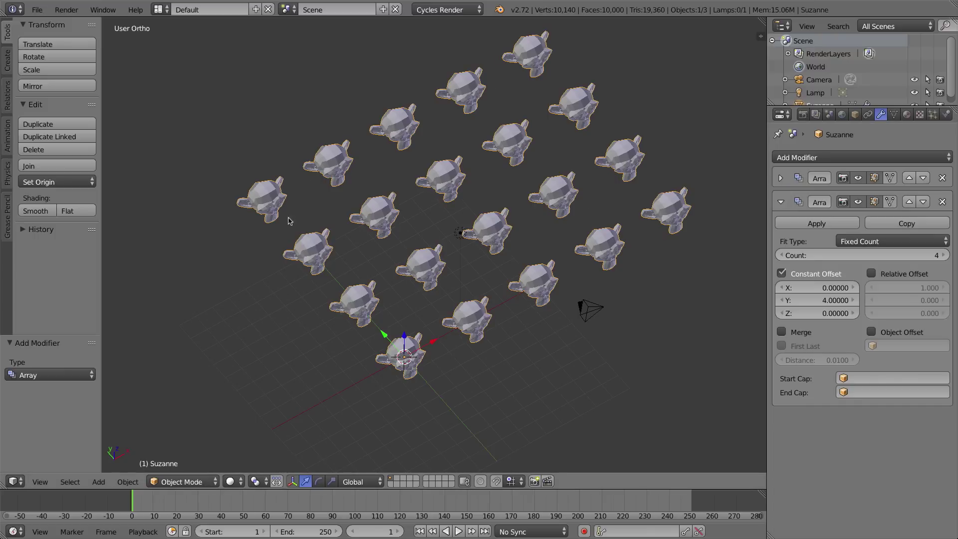
{"action": "middle_click_drag", "start_coordinate": [509, 292], "coordinate": [327, 331]}
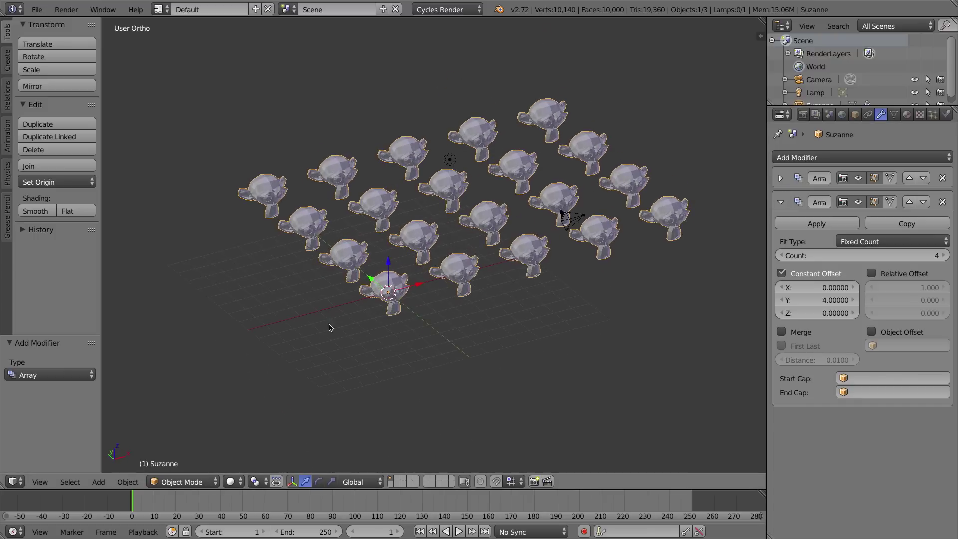
{"action": "scroll", "coordinate": [445, 275], "scroll_direction": "up", "scroll_amount": 5}
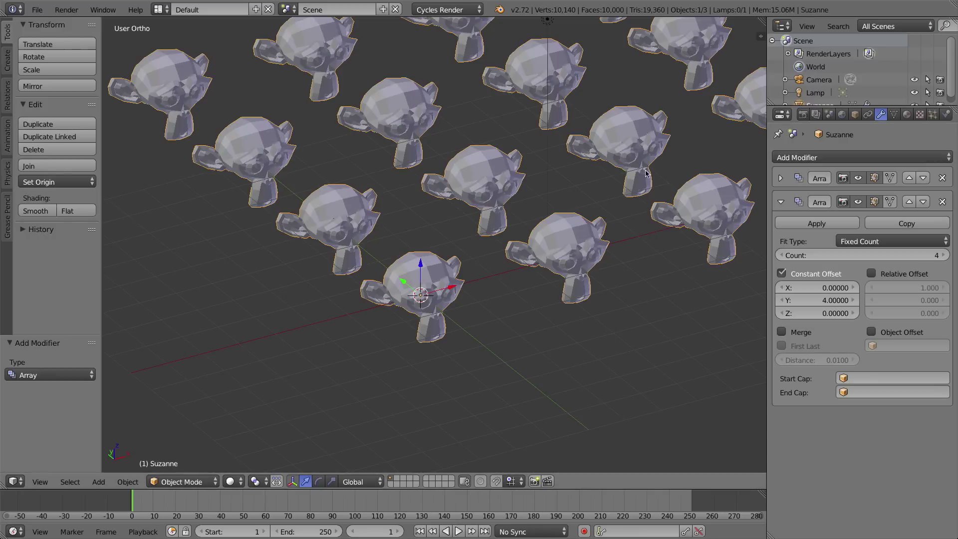
Step: Create Material.001 with a bright green Diffuse BSDF colour and use Material viewport shading
{"action": "left_click", "coordinate": [906, 114]}
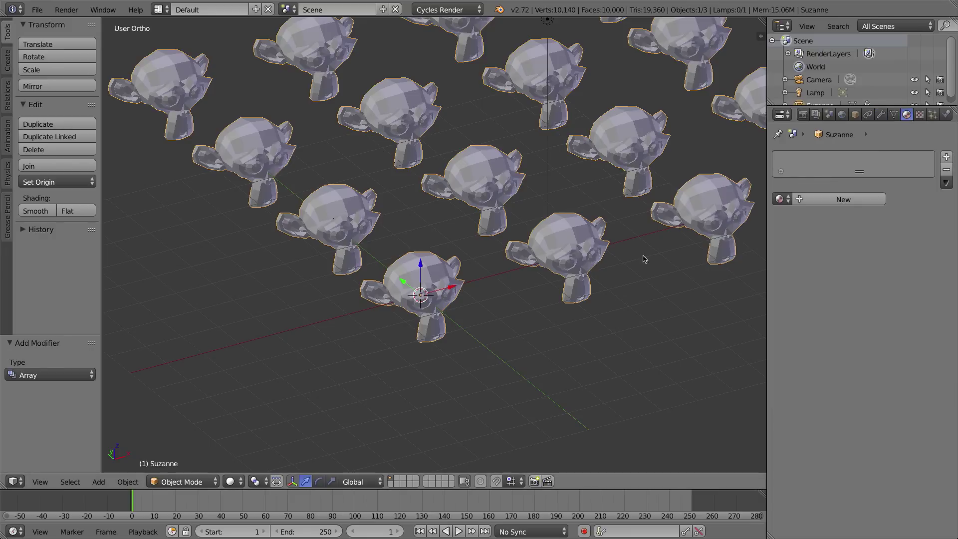
{"action": "left_click", "coordinate": [819, 200]}
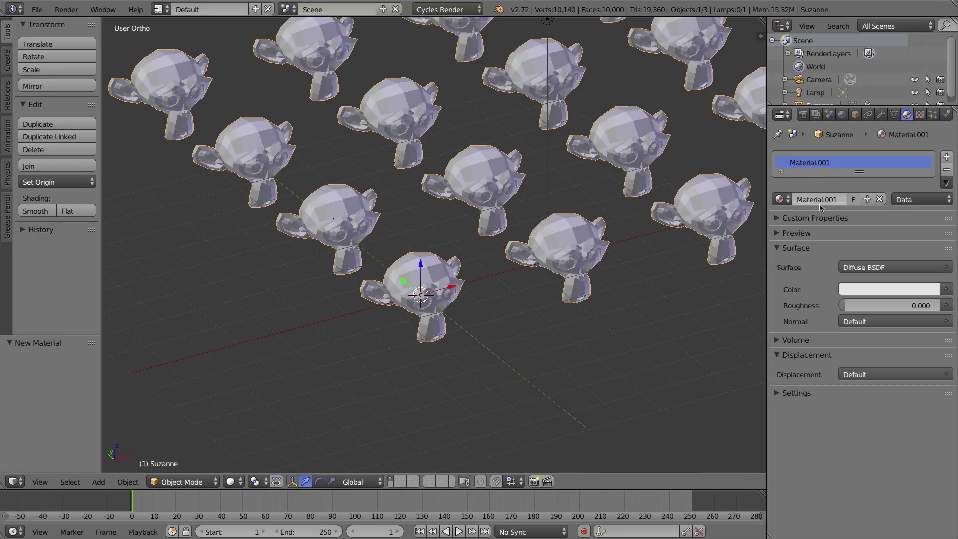
{"action": "left_click", "coordinate": [888, 288]}
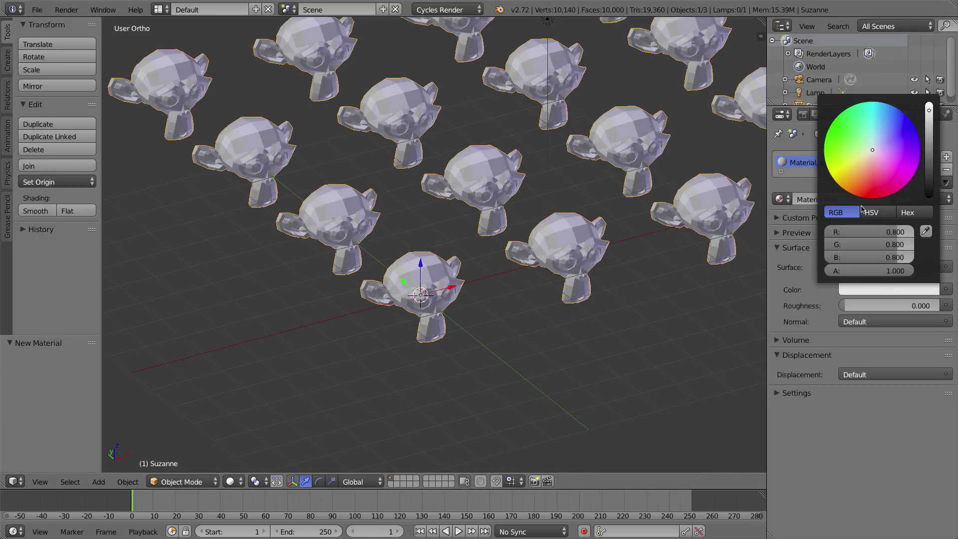
{"action": "left_click", "coordinate": [844, 128]}
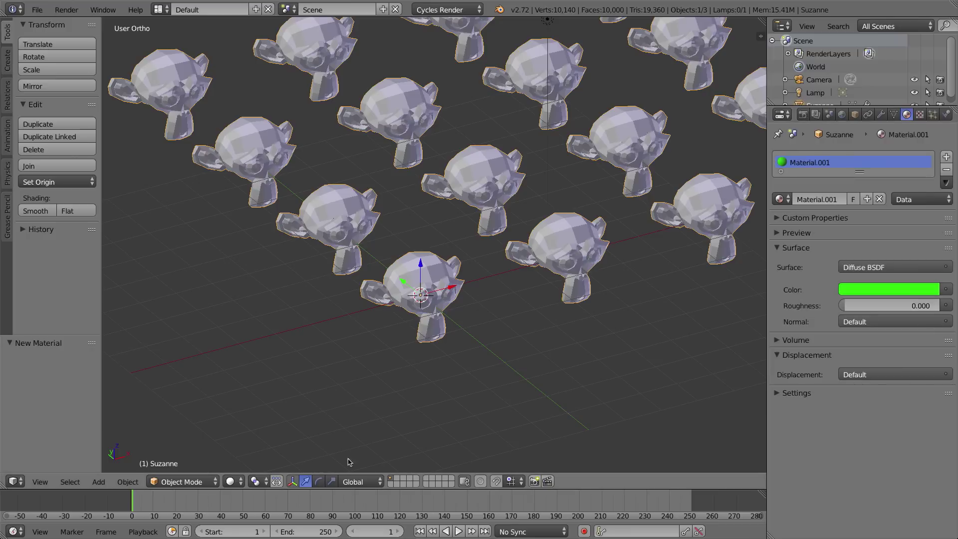
{"action": "left_click", "coordinate": [231, 481]}
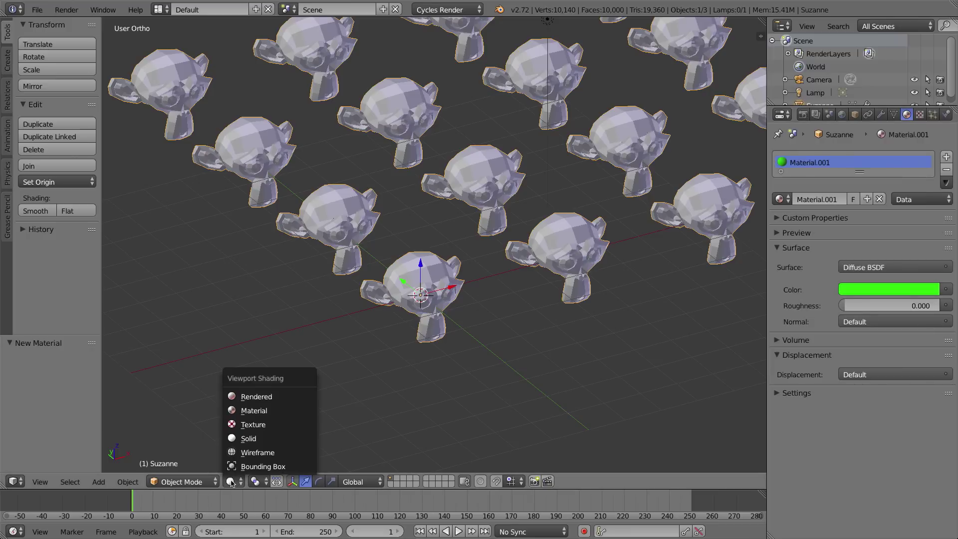
{"action": "left_click", "coordinate": [278, 412]}
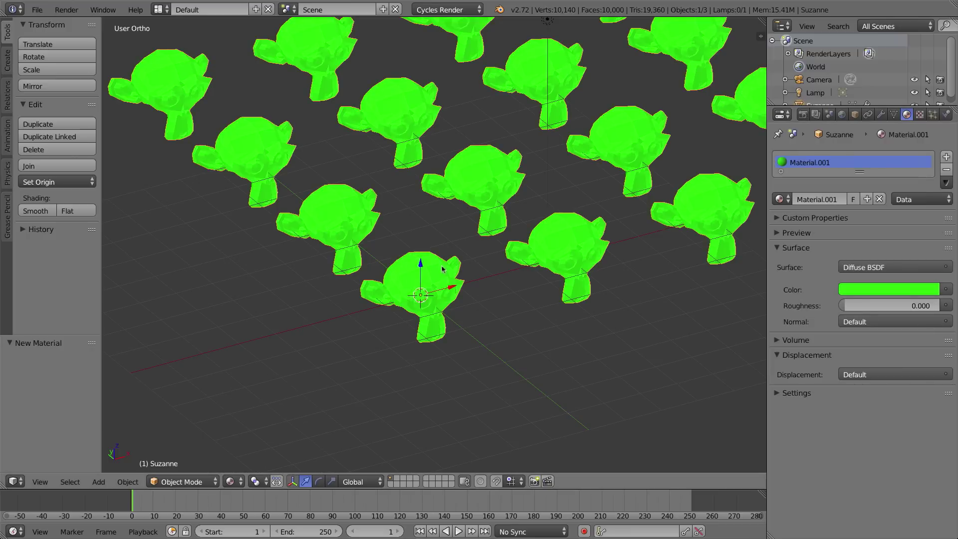
Step: In Edit Mode, select two faces on top of Suzanne's head using face select
{"action": "key", "text": "Tab"}
{"action": "scroll", "coordinate": [428, 286], "scroll_direction": "up", "scroll_amount": 4}
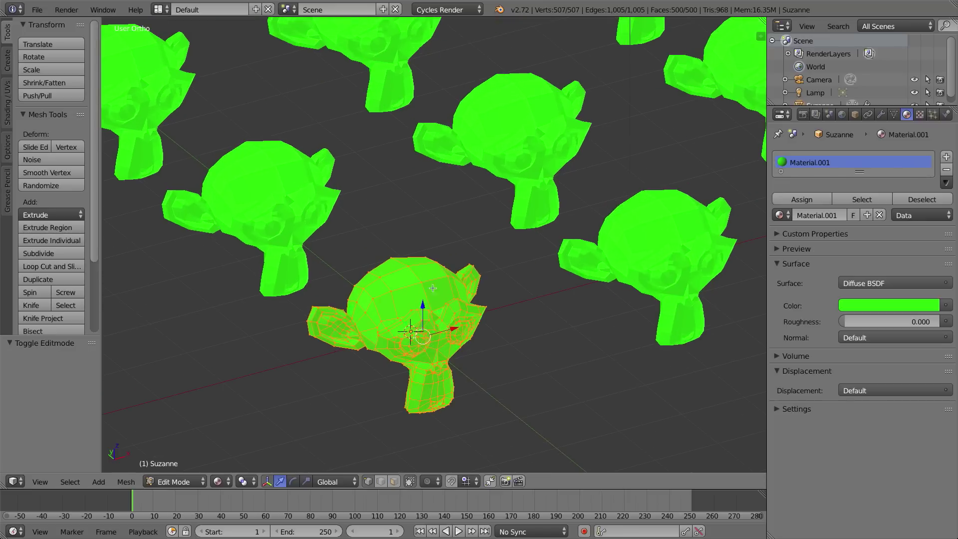
{"action": "scroll", "coordinate": [433, 252], "scroll_direction": "down", "scroll_amount": 4}
{"action": "scroll", "coordinate": [421, 310], "scroll_direction": "up", "scroll_amount": 5}
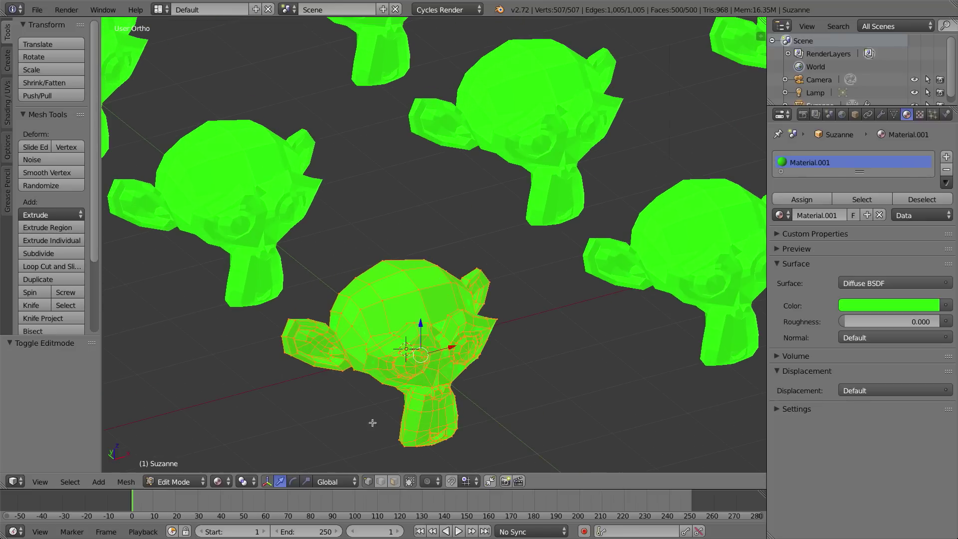
{"action": "left_click", "coordinate": [394, 481]}
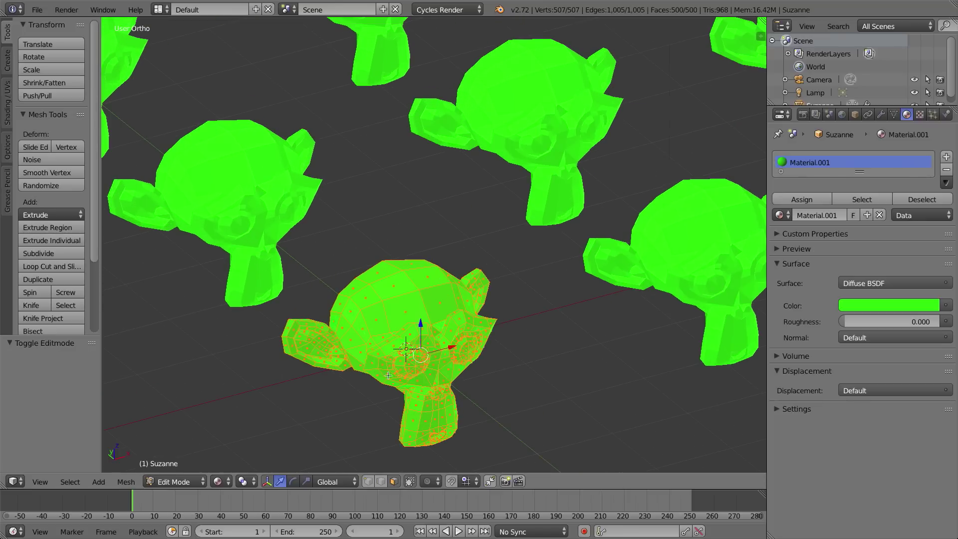
{"action": "key", "text": "a"}
{"action": "right_click", "coordinate": [369, 297]}
{"action": "right_click", "coordinate": [394, 291], "text": "shift"}
Step: Extrude the two faces upward into horns and return to Object Mode
{"action": "middle_click_drag", "start_coordinate": [393, 291], "coordinate": [461, 276]}
{"action": "key", "text": "e"}
{"action": "left_click", "coordinate": [405, 293]}
{"action": "scroll", "coordinate": [405, 294], "scroll_direction": "down", "scroll_amount": 4}
{"action": "key", "text": "Tab"}
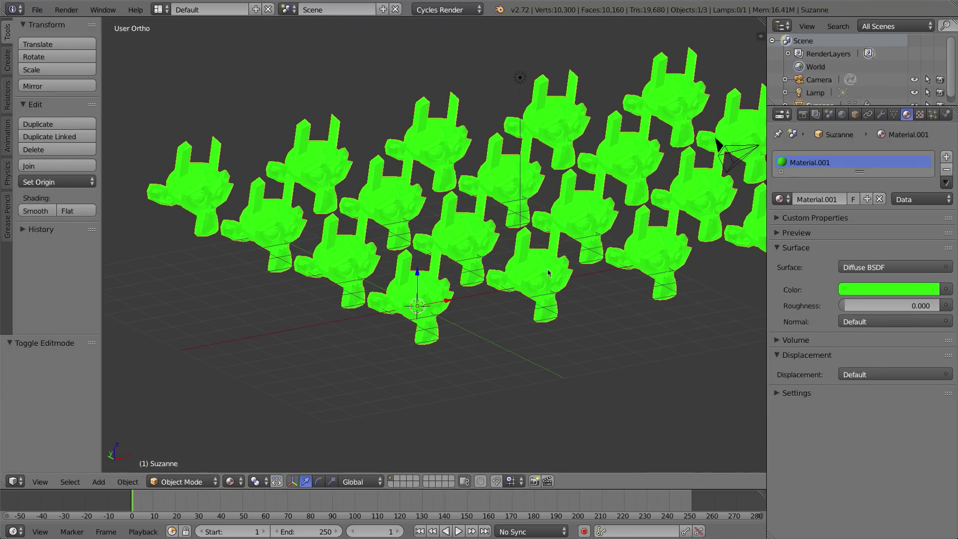
Step: Apply the first Array modifier on Suzanne
{"action": "left_click", "coordinate": [881, 114]}
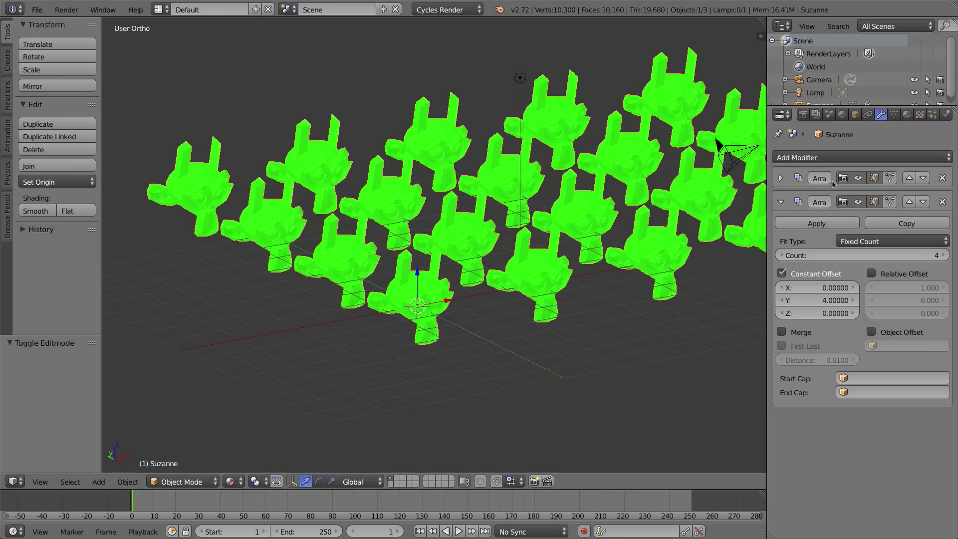
{"action": "left_click", "coordinate": [782, 178]}
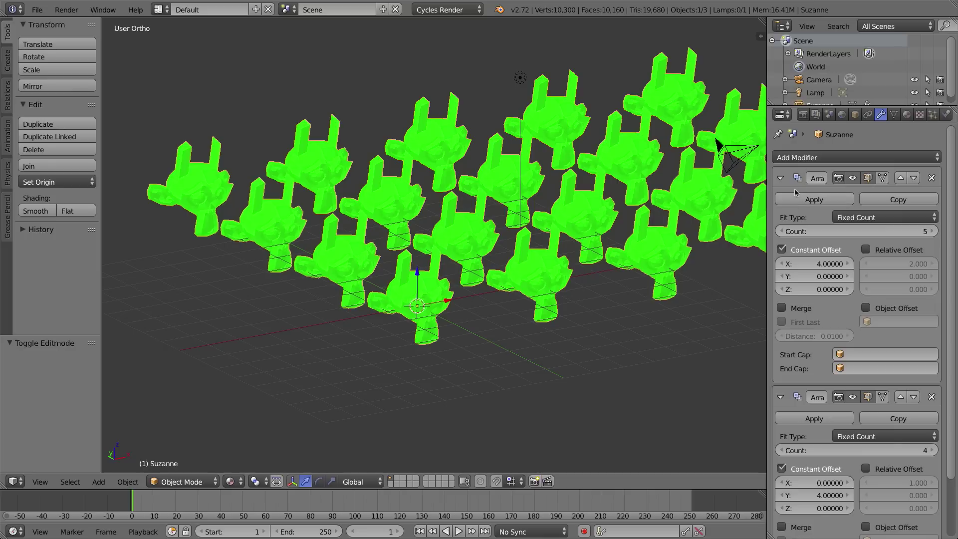
{"action": "left_click", "coordinate": [821, 200]}
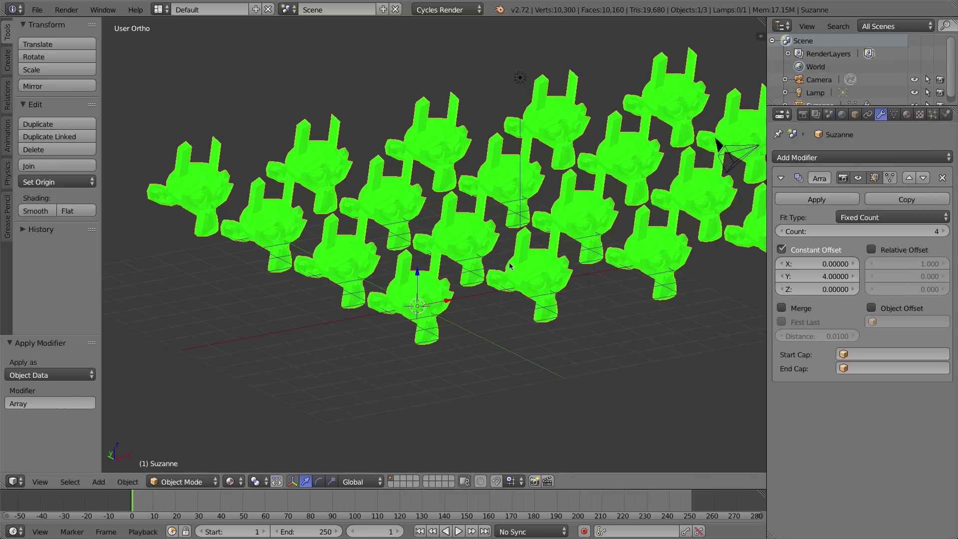
Step: In Edit Mode, toggle the second Array's edit-mode display on and off several times
{"action": "key", "text": "Tab"}
{"action": "scroll", "coordinate": [501, 256], "scroll_direction": "down", "scroll_amount": 3}
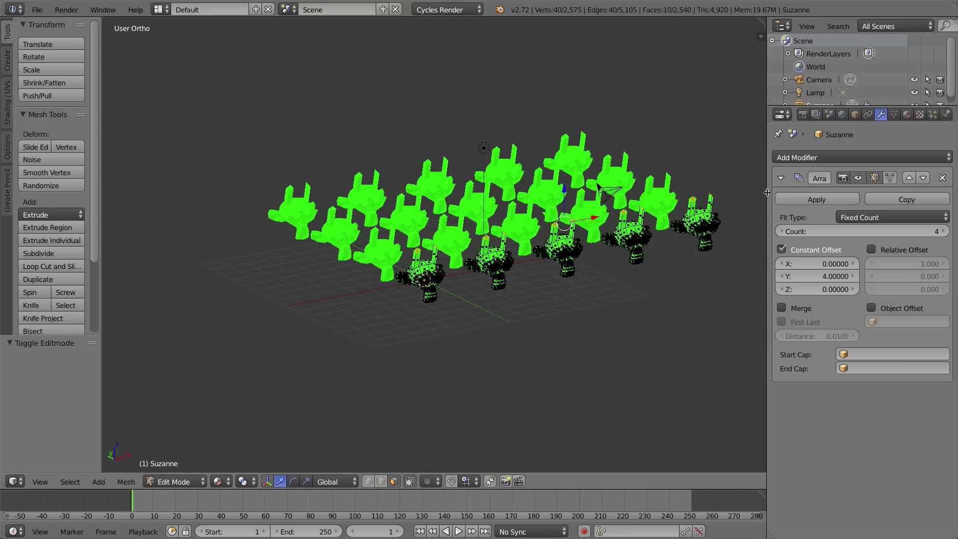
{"action": "left_click", "coordinate": [780, 180]}
{"action": "left_click", "coordinate": [780, 180]}
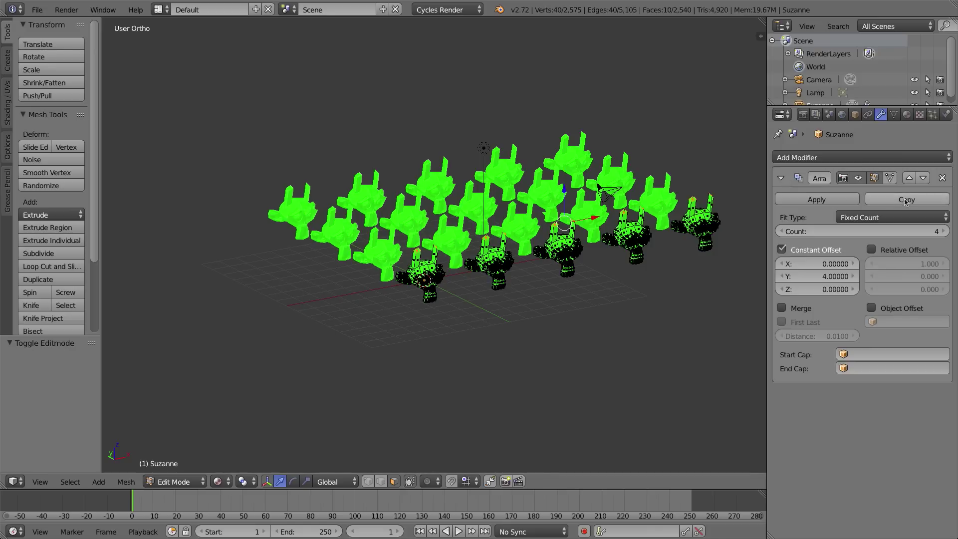
{"action": "left_click", "coordinate": [857, 178]}
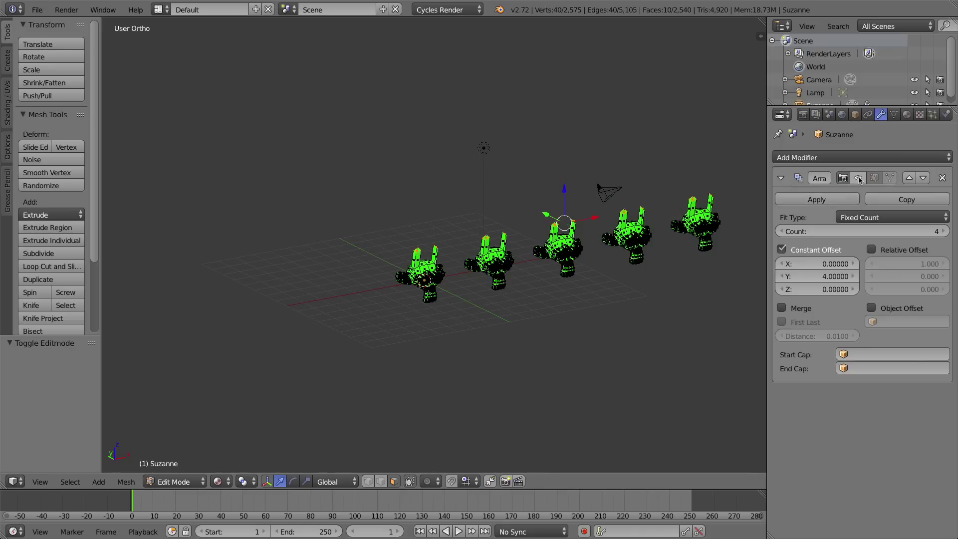
{"action": "left_click", "coordinate": [857, 178]}
{"action": "left_click", "coordinate": [858, 178]}
{"action": "left_click", "coordinate": [857, 178]}
{"action": "left_click", "coordinate": [858, 178]}
{"action": "left_click", "coordinate": [858, 178]}
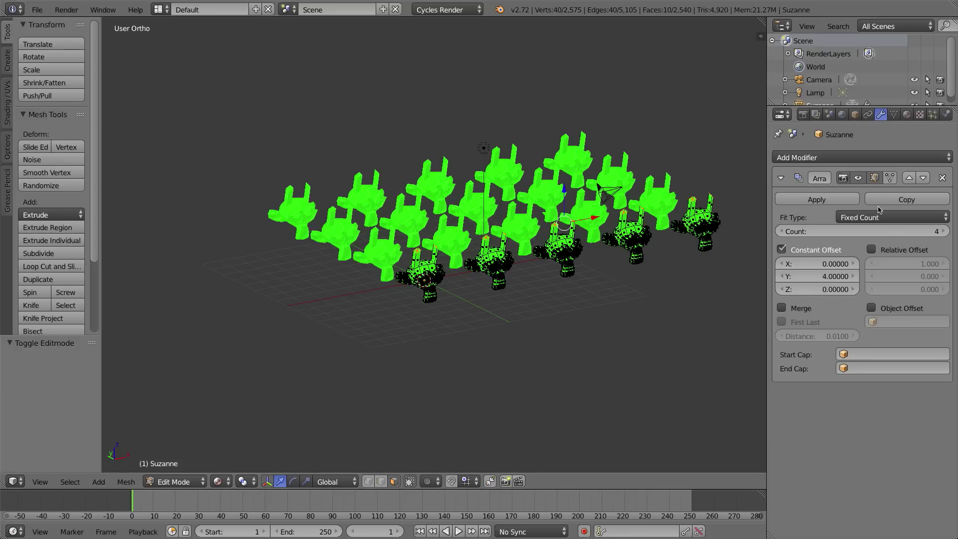
Step: Apply the second Array modifier from Object Mode
{"action": "left_click", "coordinate": [817, 199]}
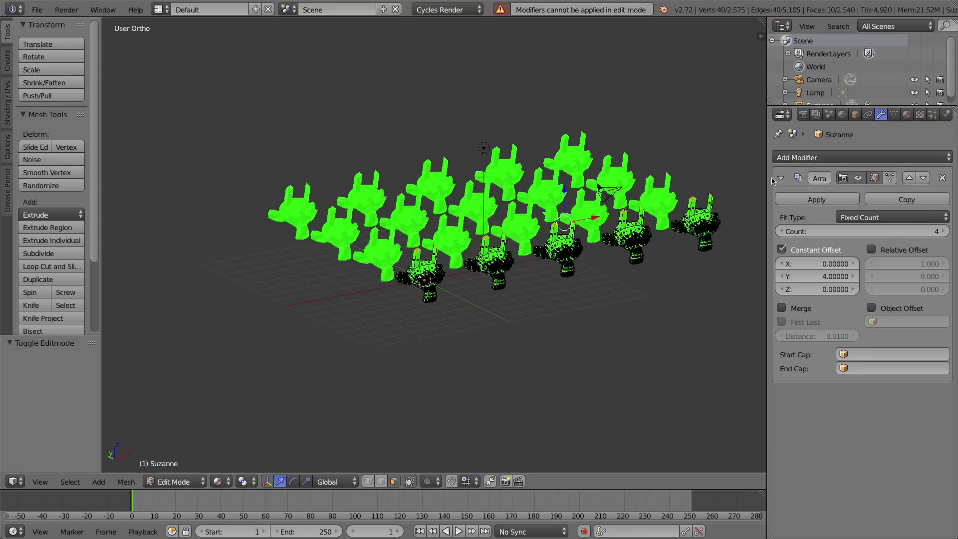
{"action": "key", "text": "Tab"}
{"action": "left_click", "coordinate": [809, 200]}
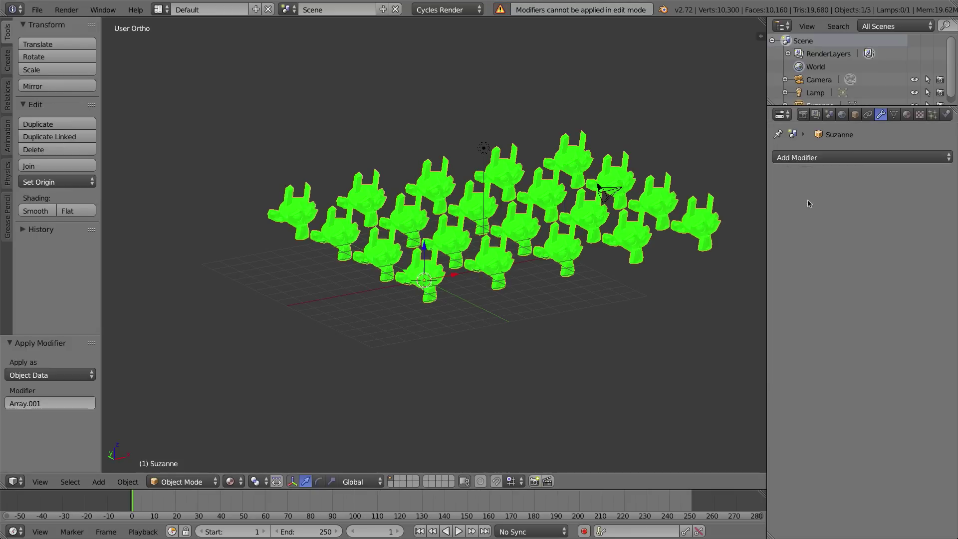
Step: Orbit around the monkey grid, starting and cancelling a move without changing anything
{"action": "key", "text": "Tab"}
{"action": "mouse_move", "coordinate": [505, 220]}
{"action": "middle_mouse_down"}
{"action": "mouse_move", "coordinate": [506, 280]}
{"action": "mouse_move", "coordinate": [505, 165]}
{"action": "mouse_move", "coordinate": [515, 215]}
{"action": "middle_mouse_up"}
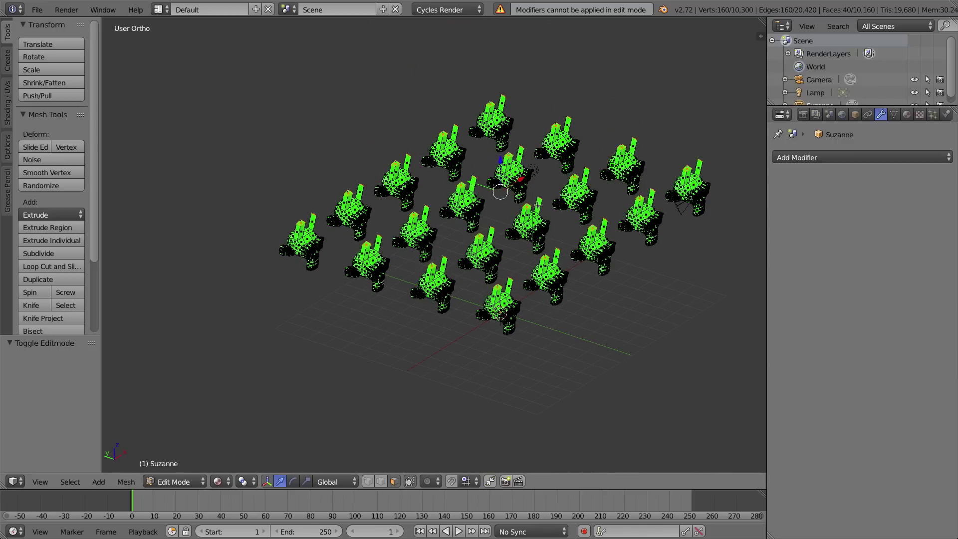
{"action": "mouse_move", "coordinate": [592, 188]}
{"action": "middle_mouse_down"}
{"action": "mouse_move", "coordinate": [579, 190]}
{"action": "mouse_move", "coordinate": [588, 191]}
{"action": "middle_mouse_up"}
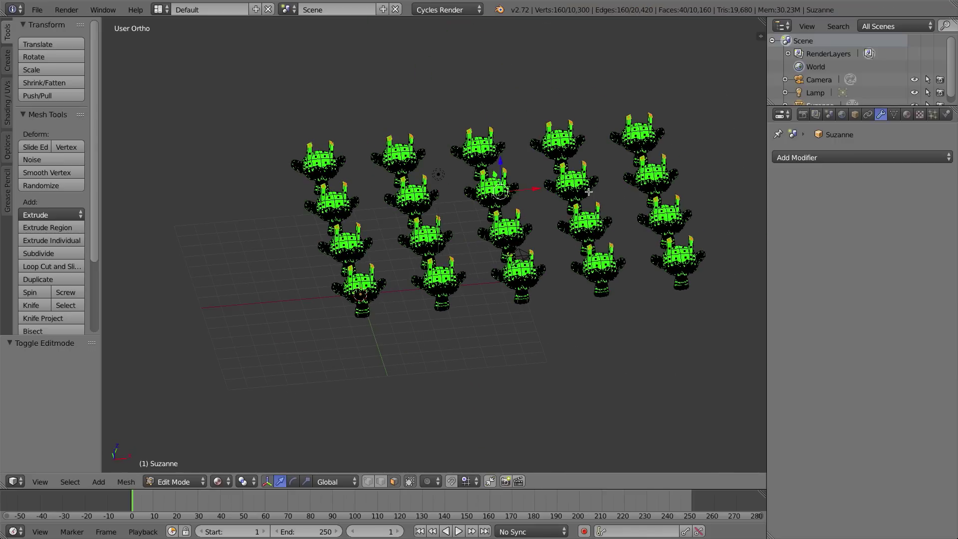
{"action": "key", "text": "Tab"}
{"action": "key", "text": "g"}
{"action": "key", "text": "Escape"}
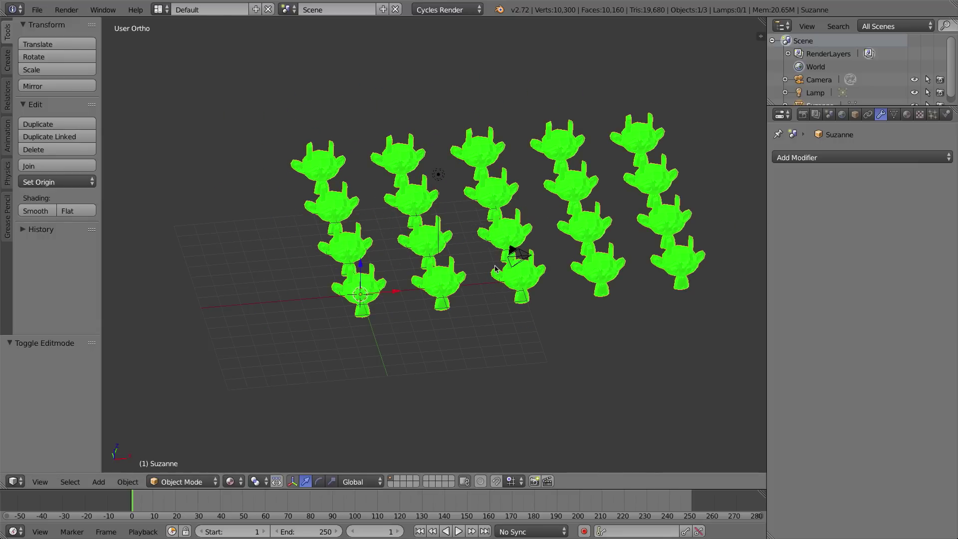
Step: Select all of the grid's vertices in Edit Mode
{"action": "key", "text": "Tab"}
{"action": "middle_click_drag", "start_coordinate": [488, 260], "coordinate": [460, 264]}
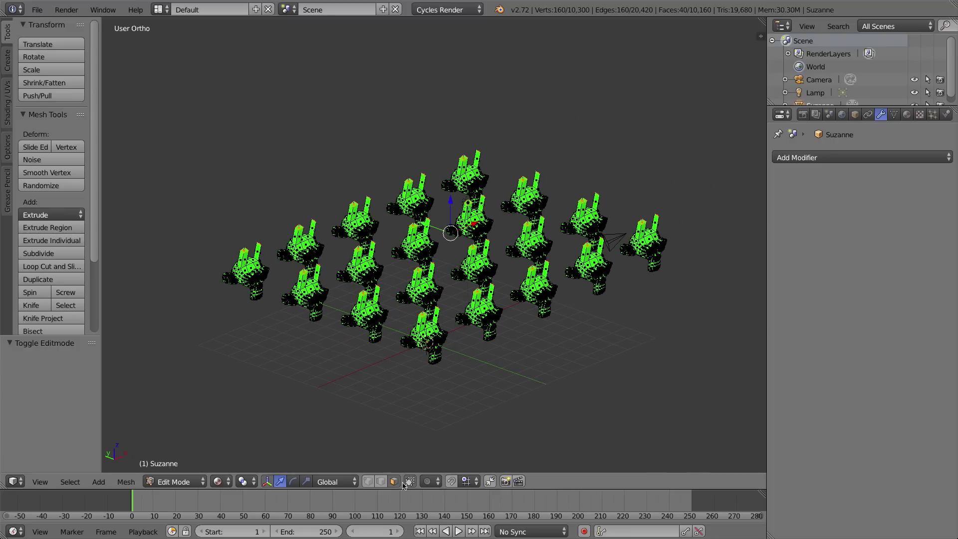
{"action": "key", "text": "a"}
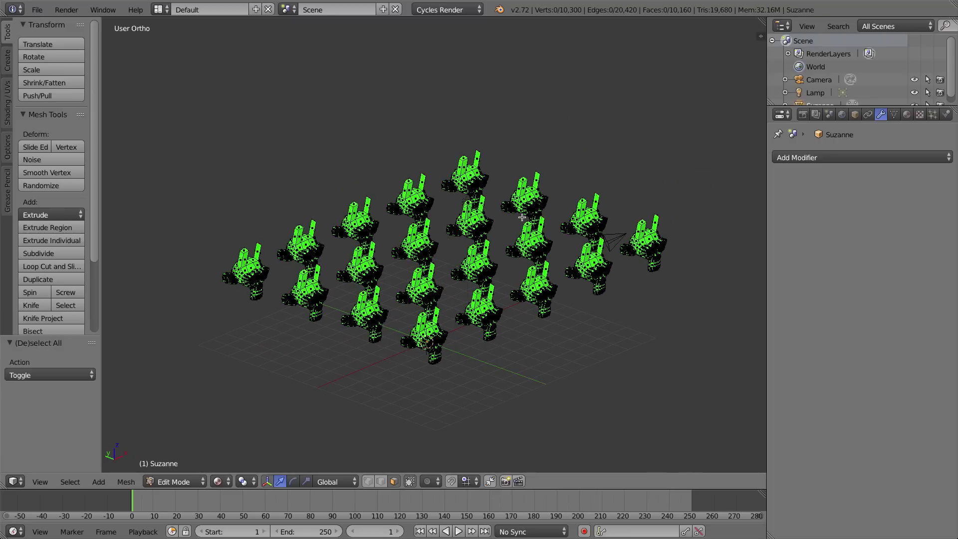
{"action": "key", "text": "a"}
{"action": "key", "text": "a"}
{"action": "key", "text": "a"}
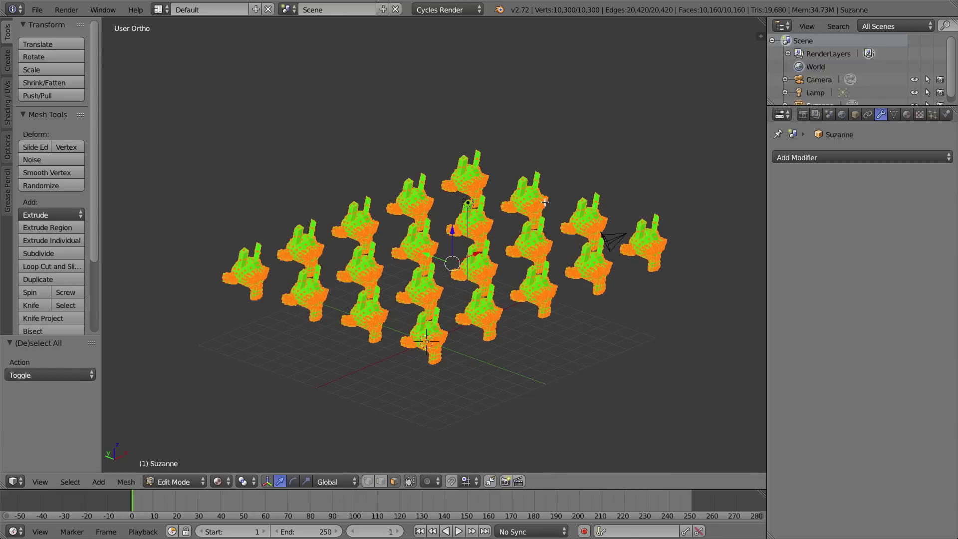
Step: Separate the mesh by loose parts and return to Object Mode to see the pieces
{"action": "key", "text": "p"}
{"action": "key", "text": "p"}
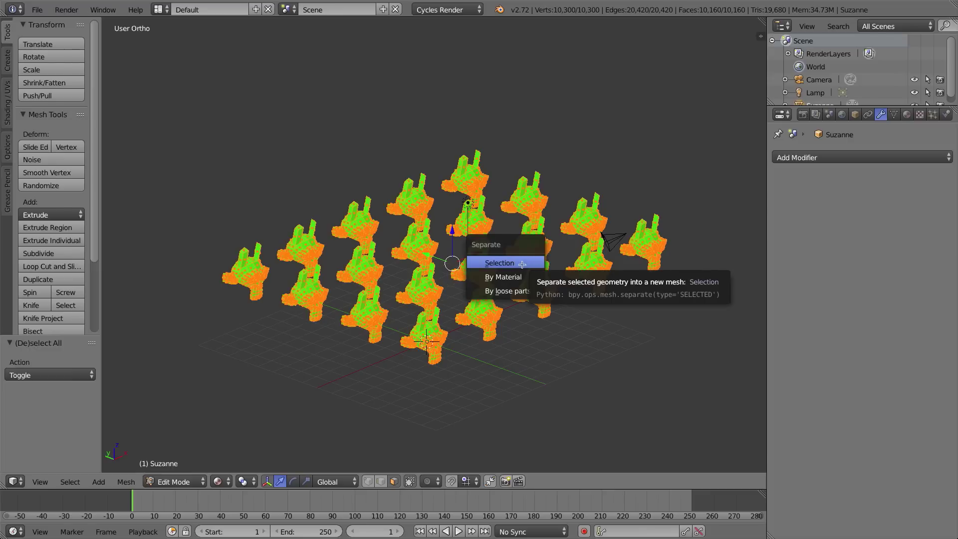
{"action": "left_click", "coordinate": [523, 292]}
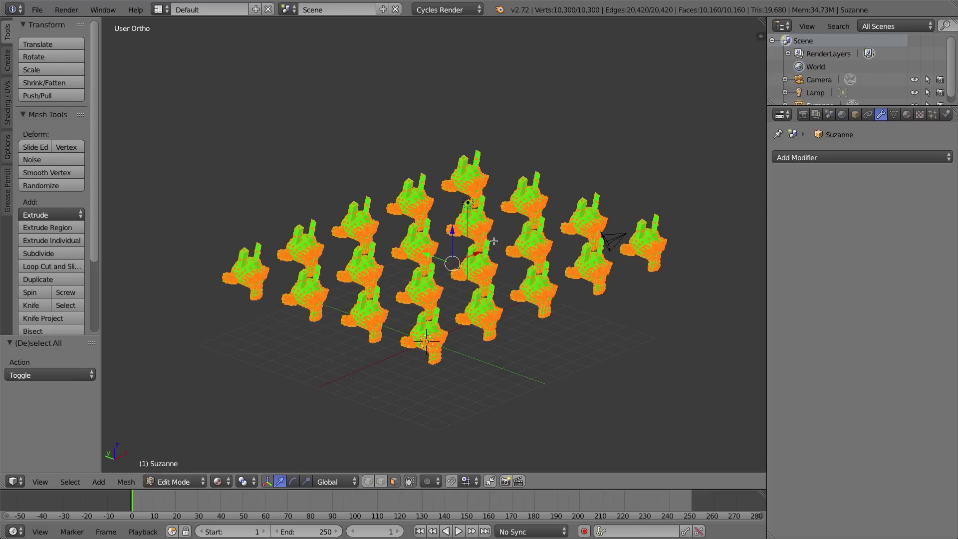
{"action": "key", "text": "p"}
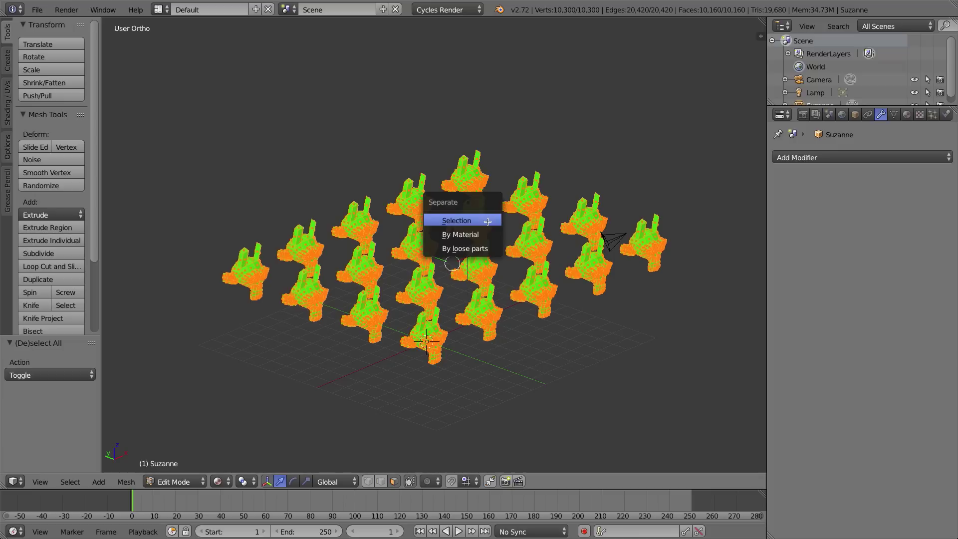
{"action": "left_click", "coordinate": [465, 247]}
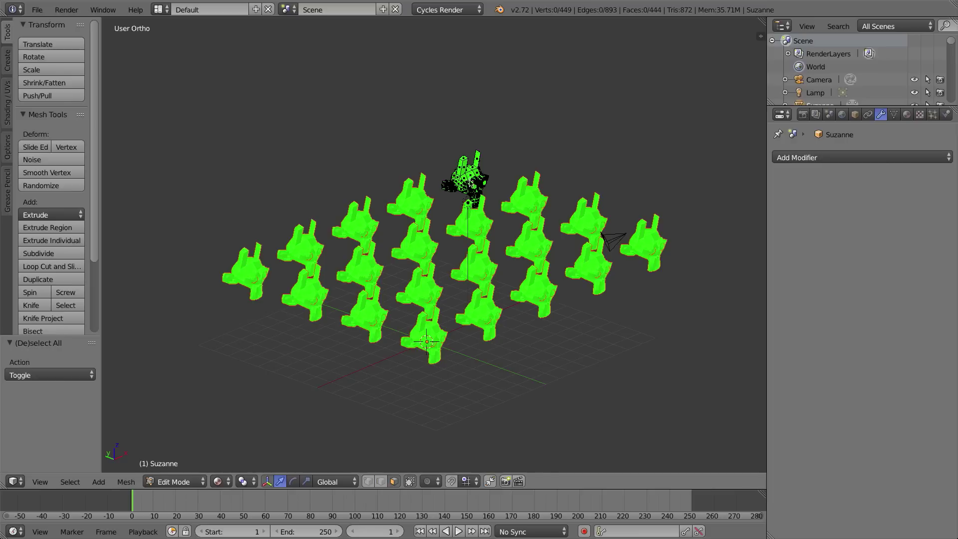
{"action": "key", "text": "Tab"}
Step: Pick several monkey heads to confirm each is now its own object, then deselect all
{"action": "left_click", "coordinate": [415, 195]}
{"action": "left_click", "coordinate": [463, 172]}
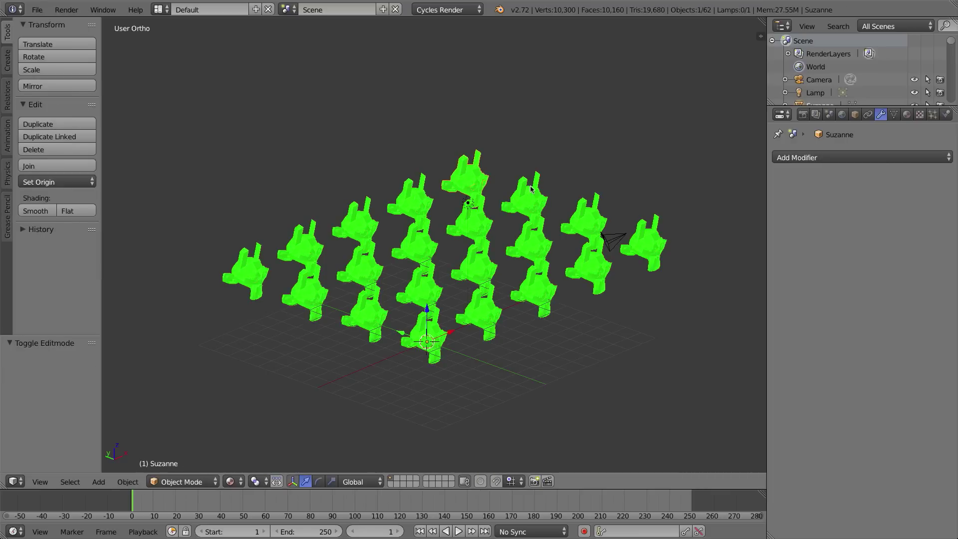
{"action": "left_click", "coordinate": [532, 189]}
{"action": "left_click", "coordinate": [587, 215]}
{"action": "key", "text": "Tab"}
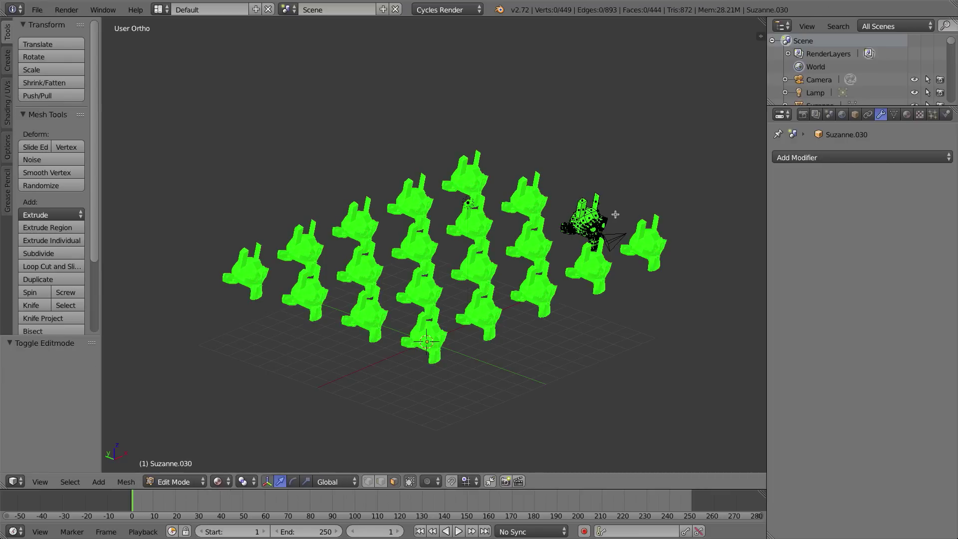
{"action": "key", "text": "Tab"}
{"action": "key", "text": "a"}
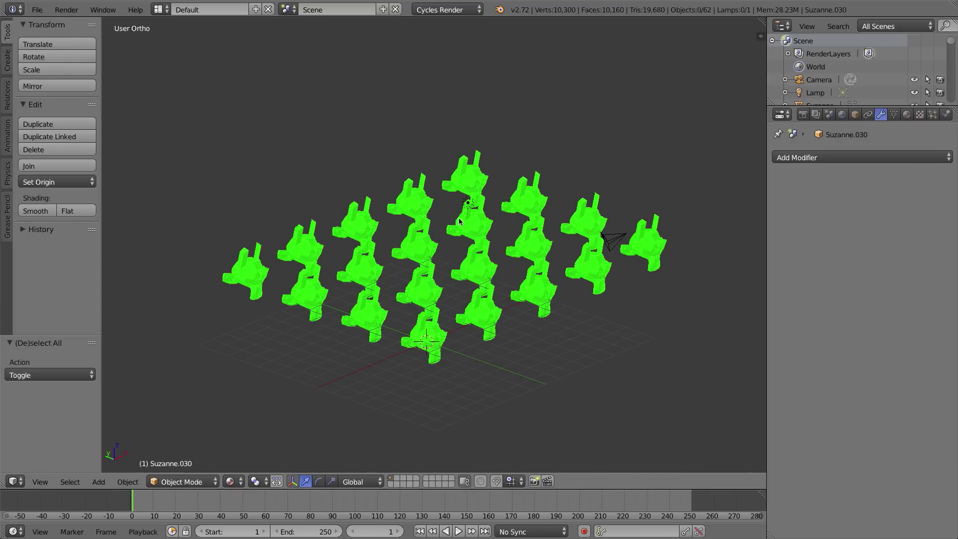
Step: Select single monkey heads and test-move one upward, then undo the move
{"action": "middle_click_drag", "start_coordinate": [491, 232], "coordinate": [447, 236]}
{"action": "right_click", "coordinate": [447, 235]}
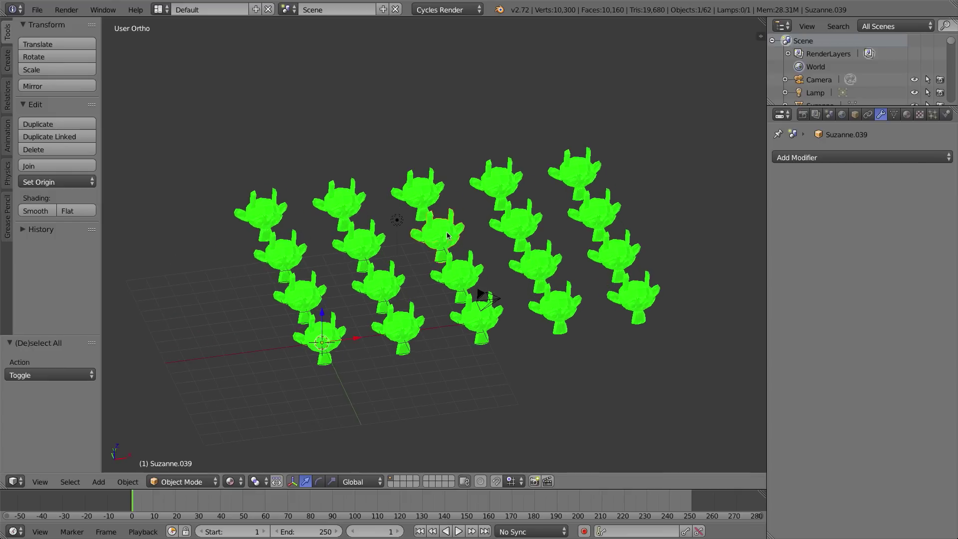
{"action": "right_click", "coordinate": [506, 178]}
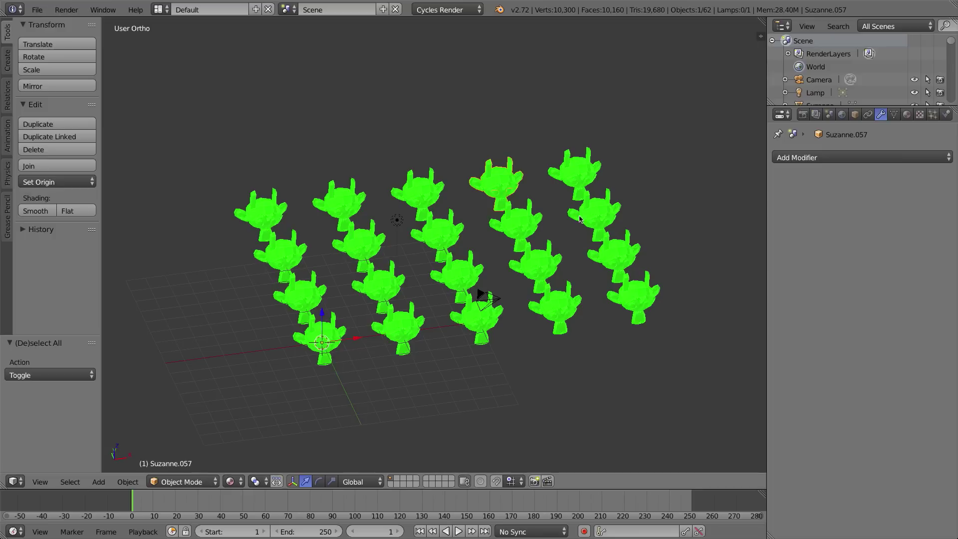
{"action": "key", "text": "g"}
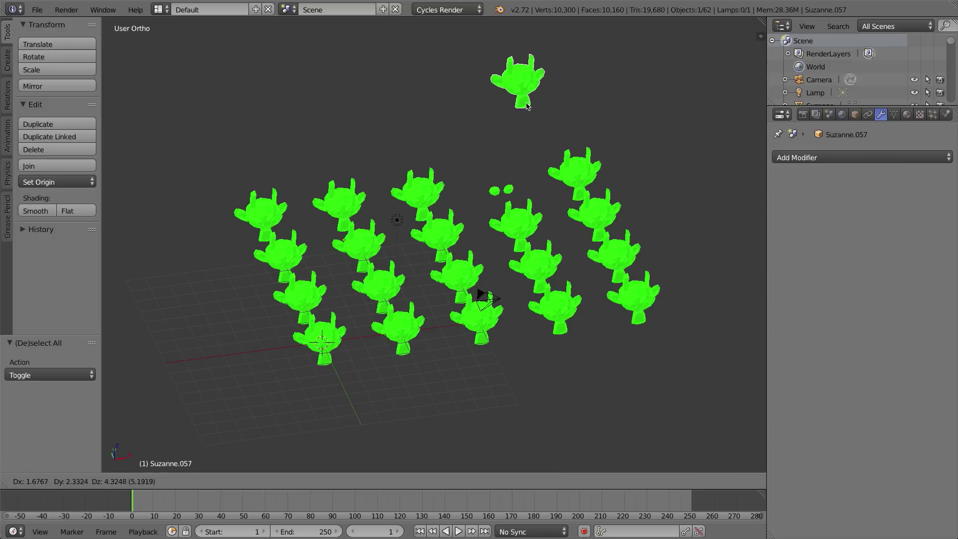
{"action": "right_click", "coordinate": [500, 94]}
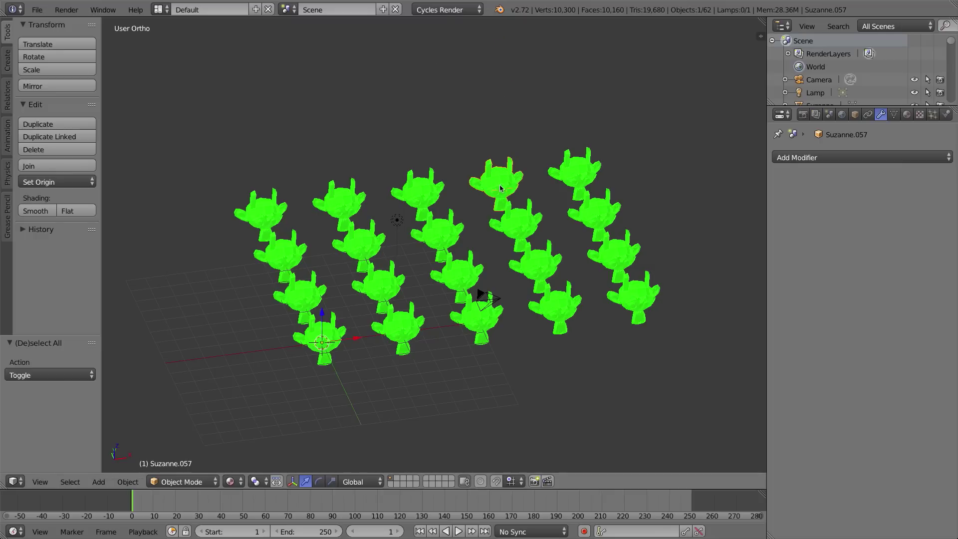
{"action": "key", "text": "g"}
{"action": "left_click", "coordinate": [501, 91]}
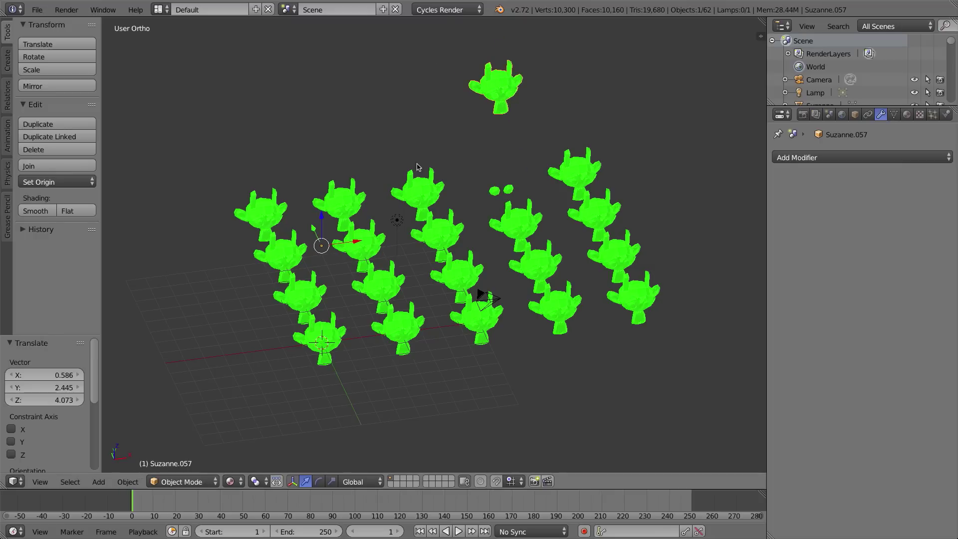
{"action": "key", "text": "ctrl+z"}
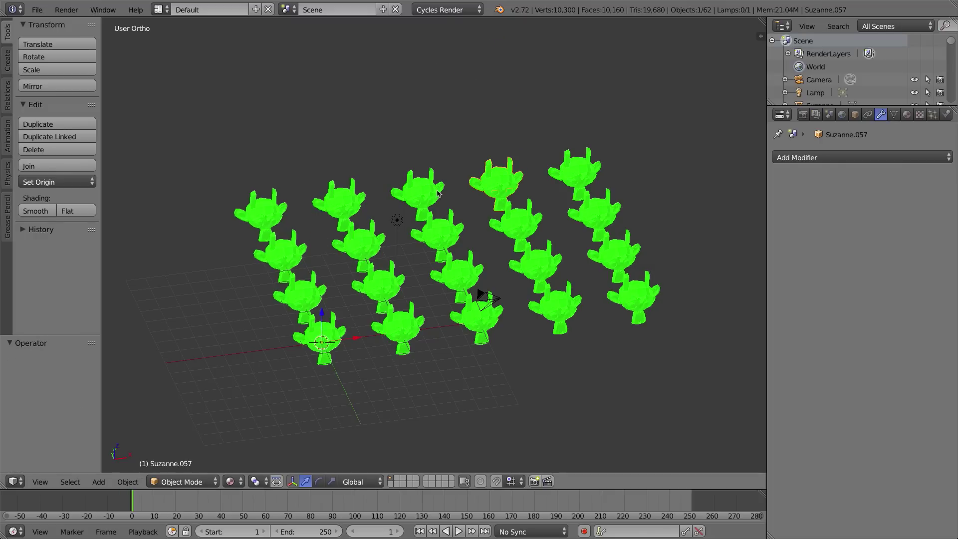
Step: Select all objects and apply Origin to Geometry to every monkey head
{"action": "key", "text": "a"}
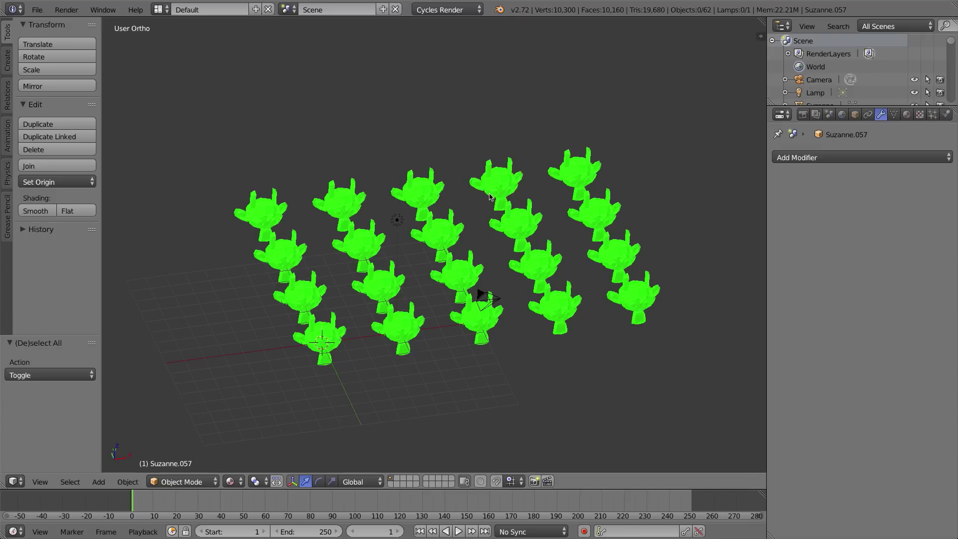
{"action": "key", "text": "a"}
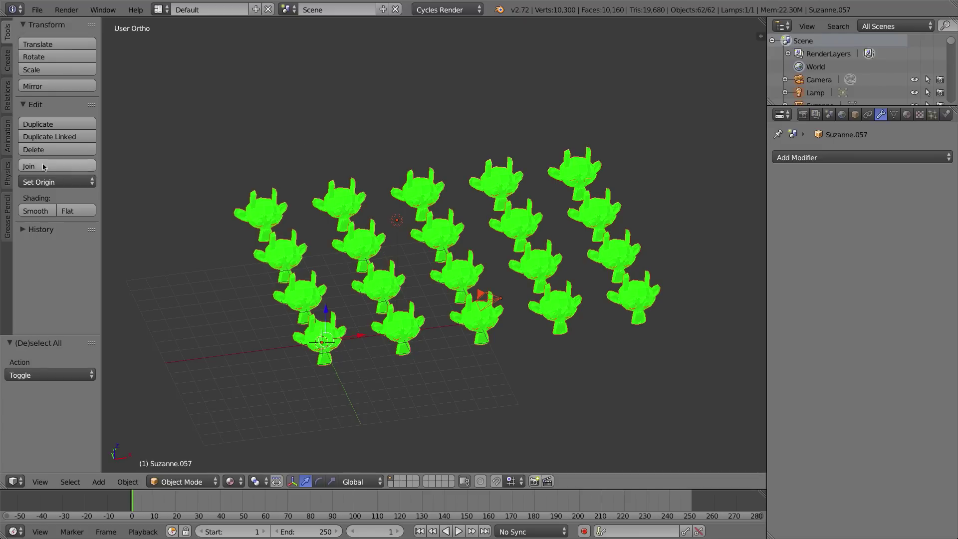
{"action": "left_click", "coordinate": [44, 185]}
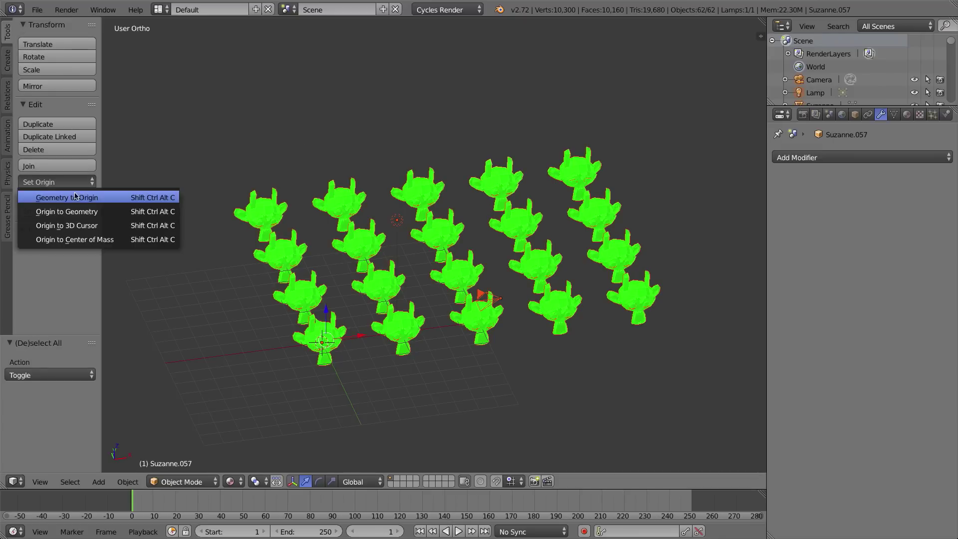
{"action": "left_click", "coordinate": [81, 212]}
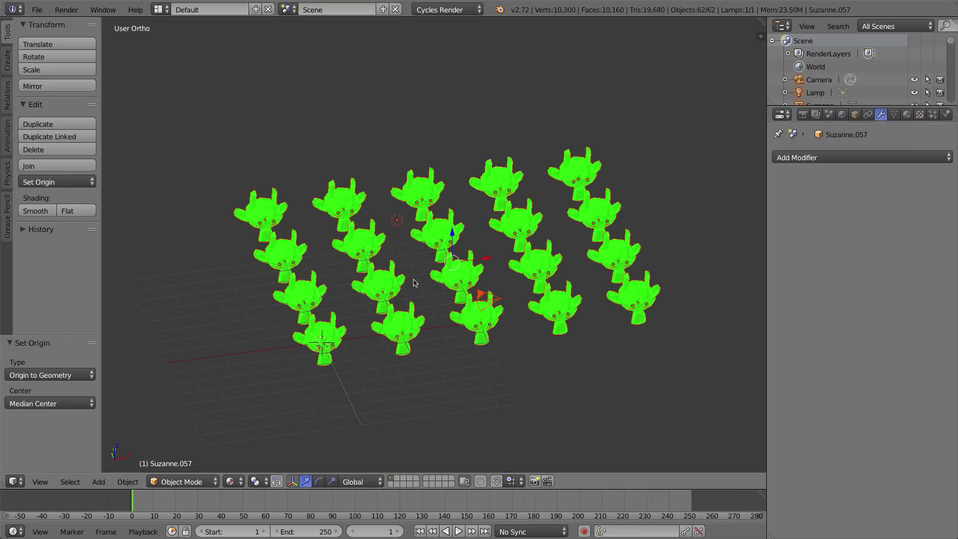
Step: Zoom in and select several monkey heads to check their new origins
{"action": "middle_click_drag", "start_coordinate": [480, 285], "coordinate": [476, 264]}
{"action": "scroll", "coordinate": [476, 264], "scroll_direction": "up", "scroll_amount": 4}
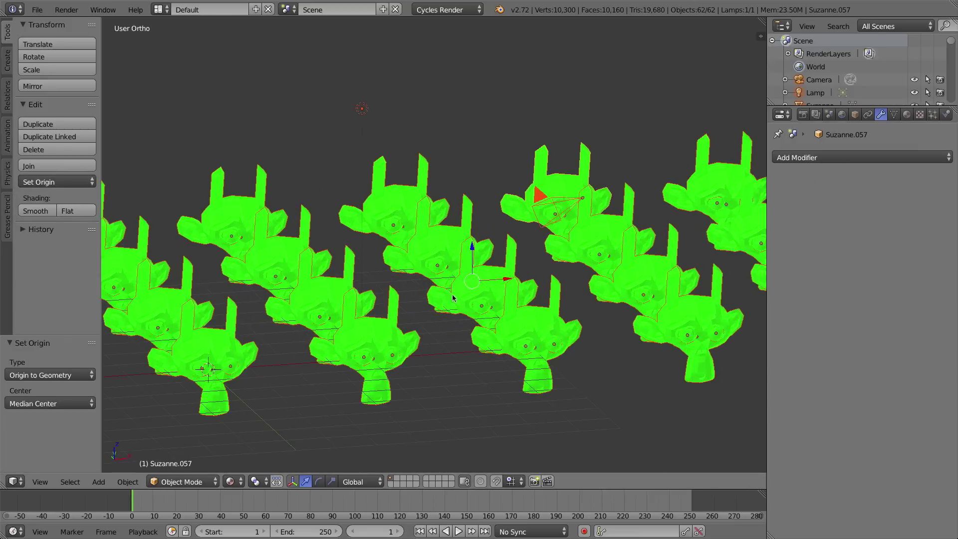
{"action": "right_click", "coordinate": [442, 247]}
{"action": "middle_click_drag", "start_coordinate": [456, 394], "coordinate": [439, 347]}
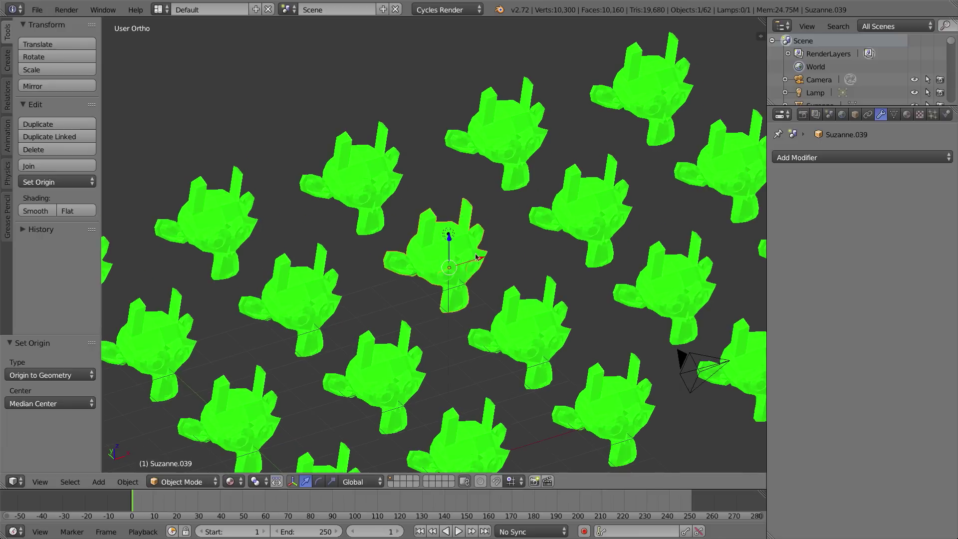
{"action": "right_click", "coordinate": [487, 155]}
{"action": "right_click", "coordinate": [606, 219]}
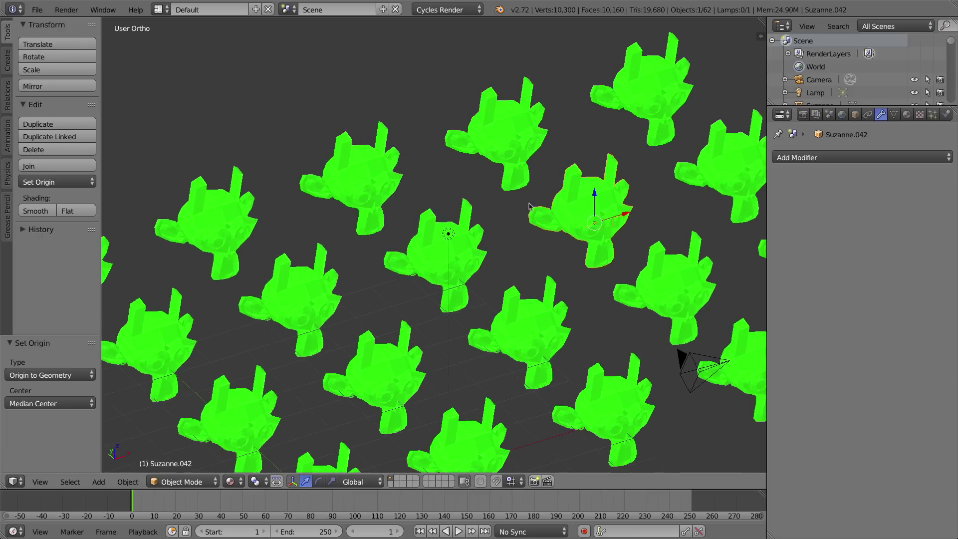
{"action": "right_click", "coordinate": [368, 181]}
{"action": "scroll", "coordinate": [461, 206], "scroll_direction": "down", "scroll_amount": 6}
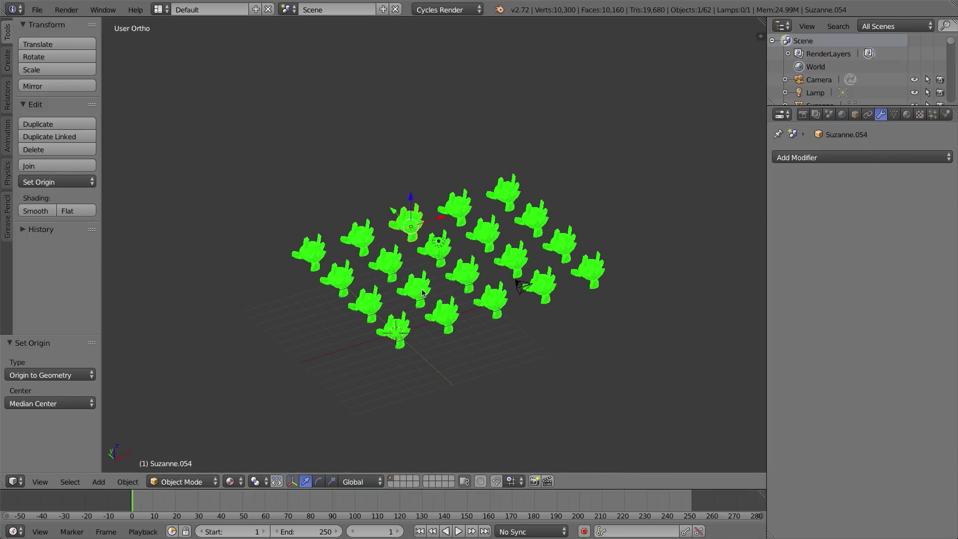
Step: In top view, box-select and delete the top three rows of fifteen monkeys
{"action": "key", "text": "KP_7"}
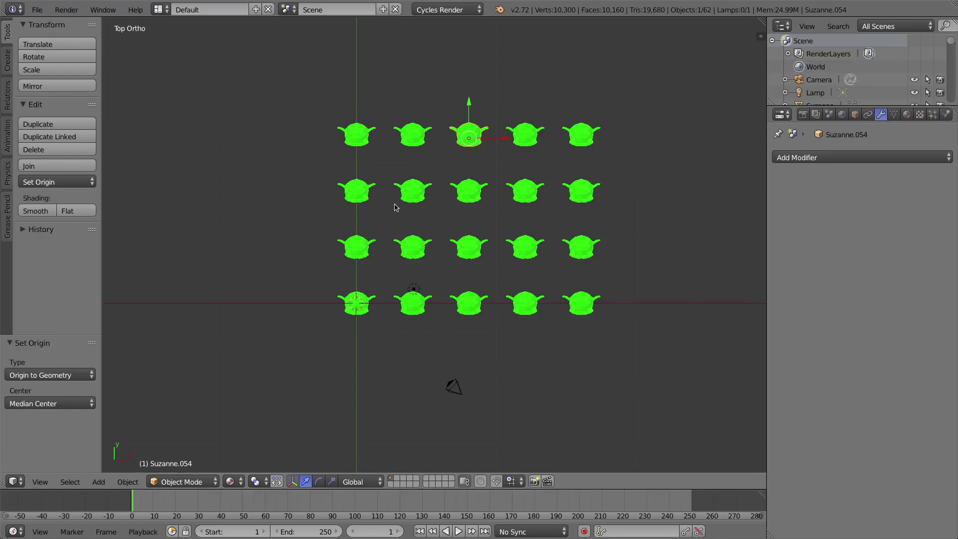
{"action": "key", "text": "a"}
{"action": "key", "text": "b"}
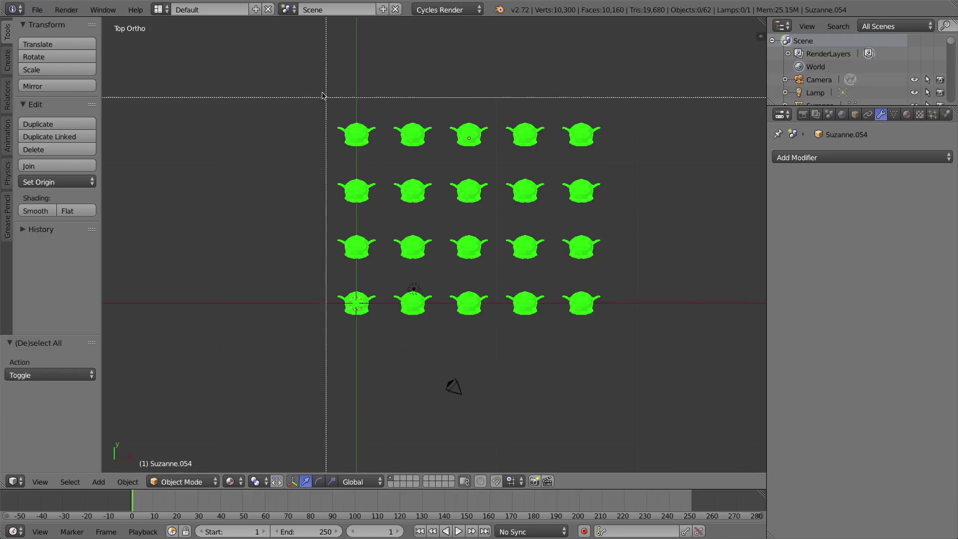
{"action": "left_click_drag", "start_coordinate": [323, 94], "coordinate": [613, 282]}
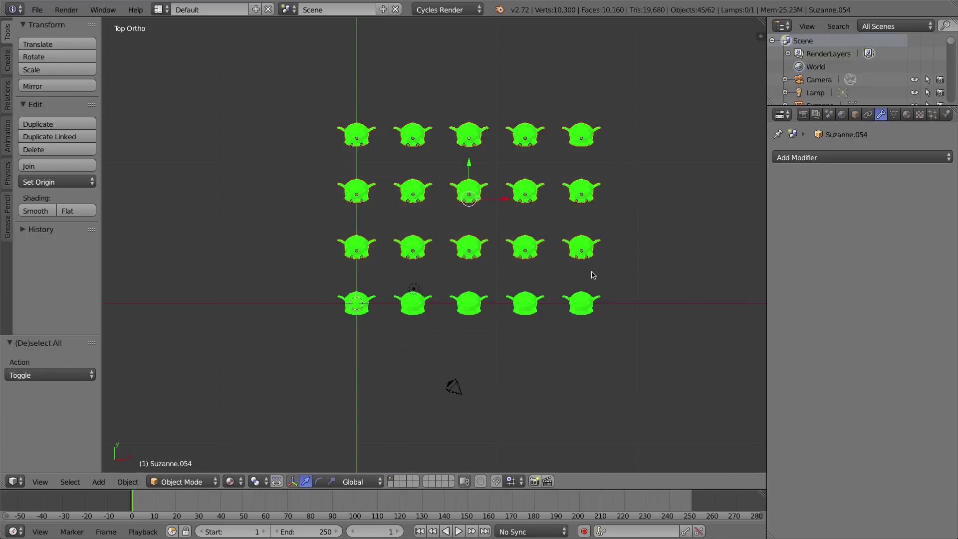
{"action": "key", "text": "x"}
{"action": "left_click", "coordinate": [571, 248]}
Step: Delete four monkeys of the last row and select the lone remaining one
{"action": "key", "text": "b"}
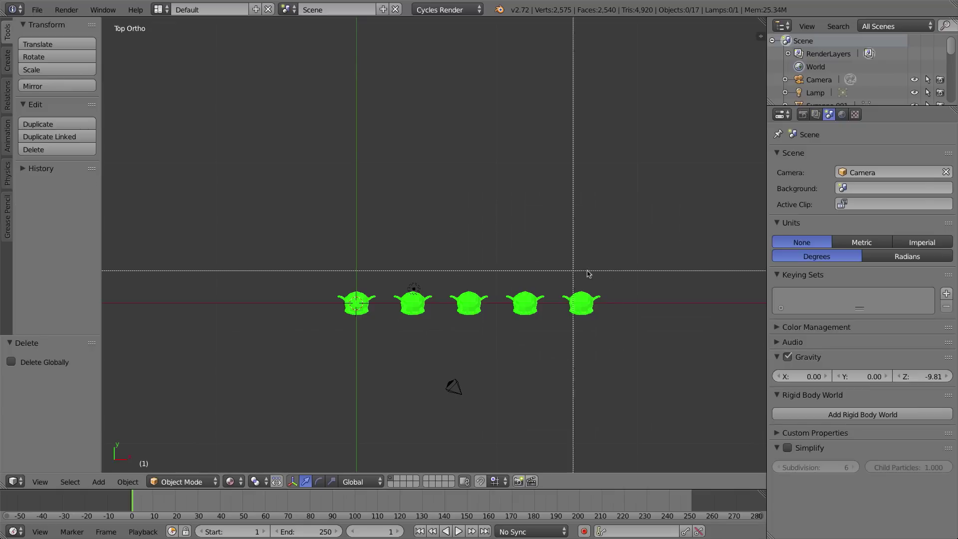
{"action": "left_click_drag", "start_coordinate": [624, 270], "coordinate": [392, 332]}
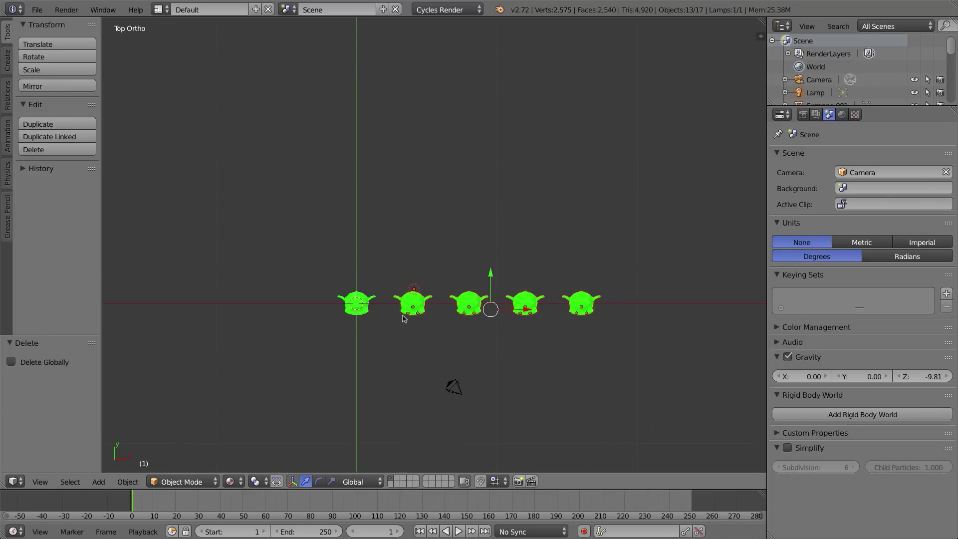
{"action": "key", "text": "x"}
{"action": "left_click", "coordinate": [421, 290]}
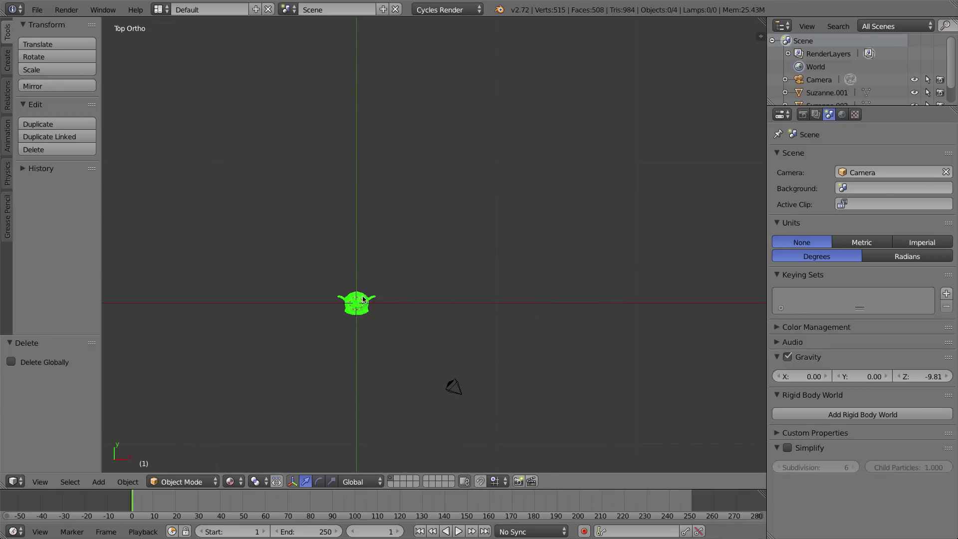
{"action": "right_click", "coordinate": [355, 304]}
{"action": "middle_click_drag", "start_coordinate": [355, 305], "coordinate": [399, 285]}
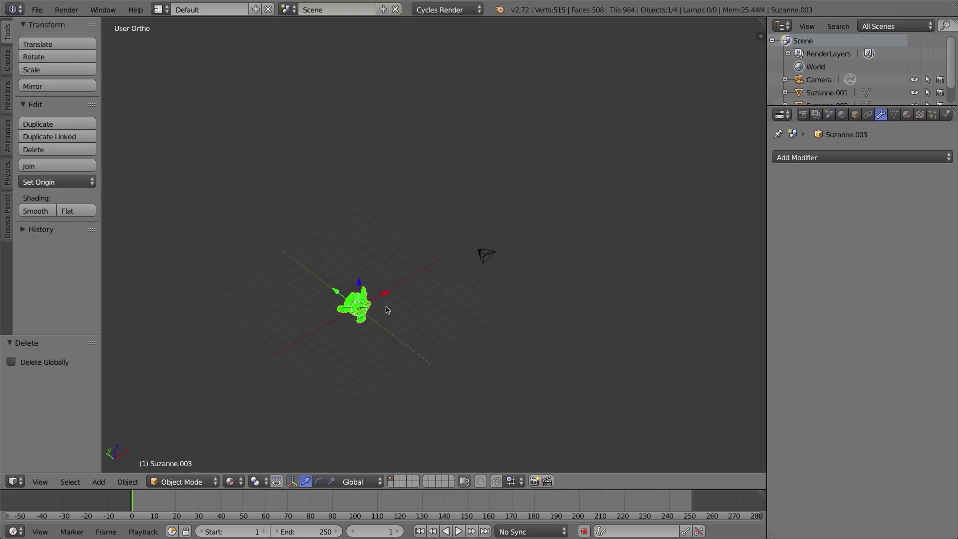
{"action": "scroll", "coordinate": [385, 309], "scroll_direction": "up", "scroll_amount": 4}
Step: Add an Array modifier using constant offset X 4 instead of relative offset
{"action": "middle_click_drag", "start_coordinate": [376, 314], "coordinate": [436, 295], "text": "shift"}
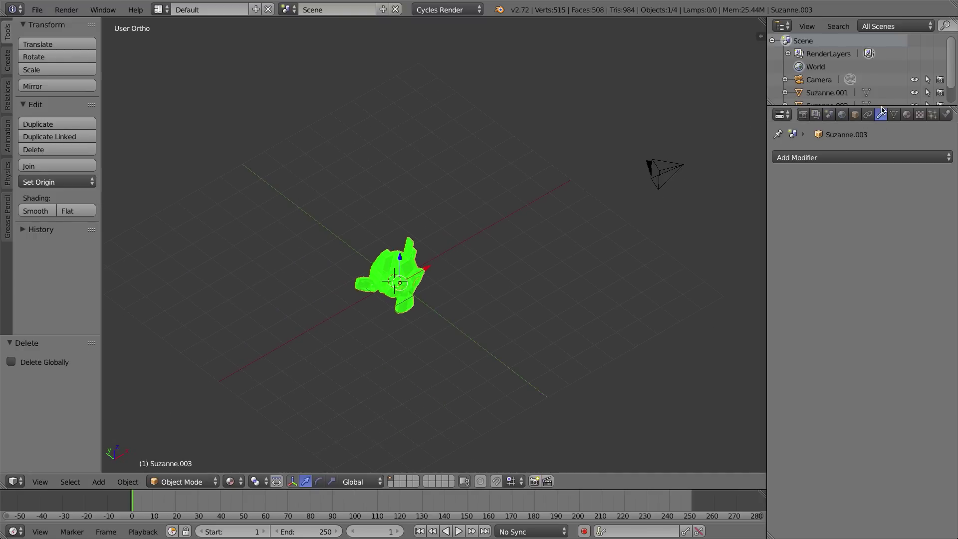
{"action": "left_click", "coordinate": [792, 159]}
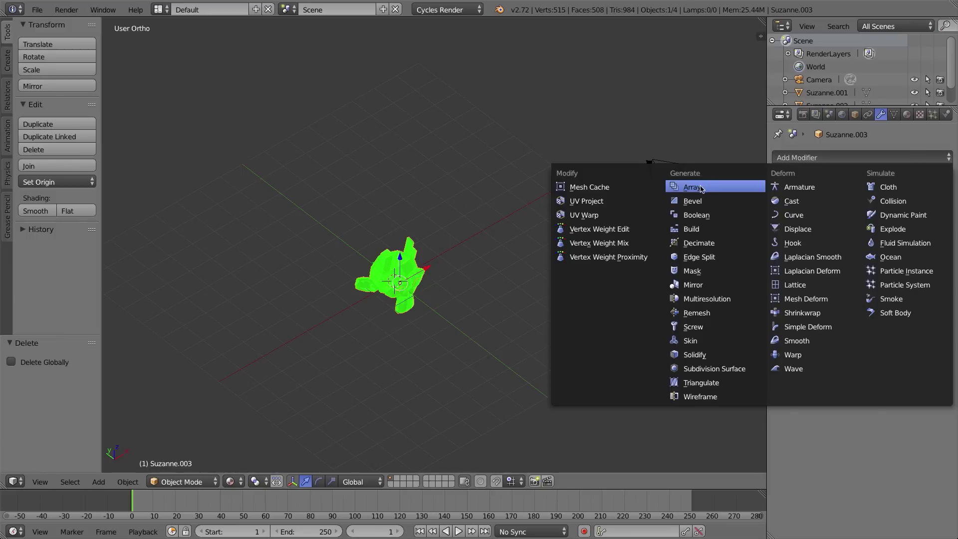
{"action": "left_click", "coordinate": [700, 188]}
{"action": "left_click", "coordinate": [882, 251]}
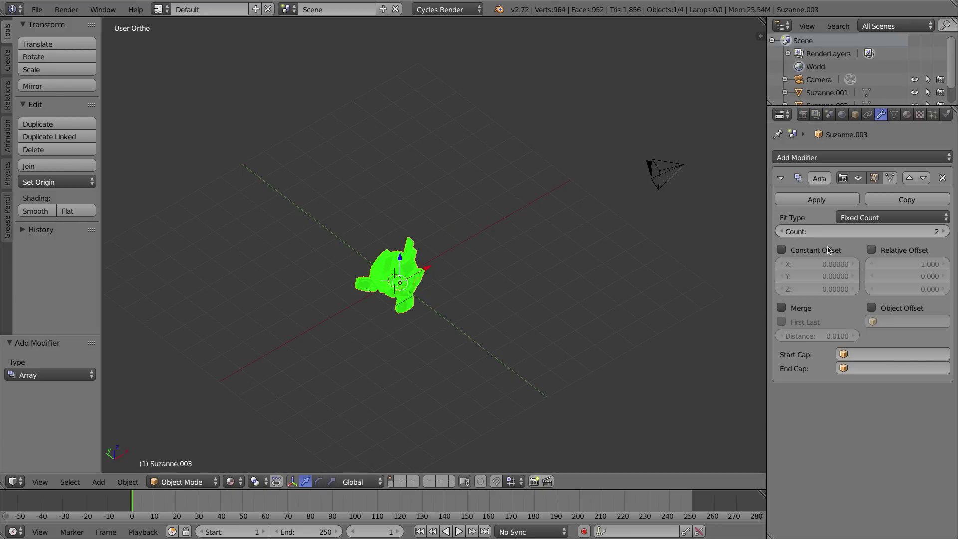
{"action": "left_click", "coordinate": [828, 249]}
{"action": "left_click", "coordinate": [830, 276]}
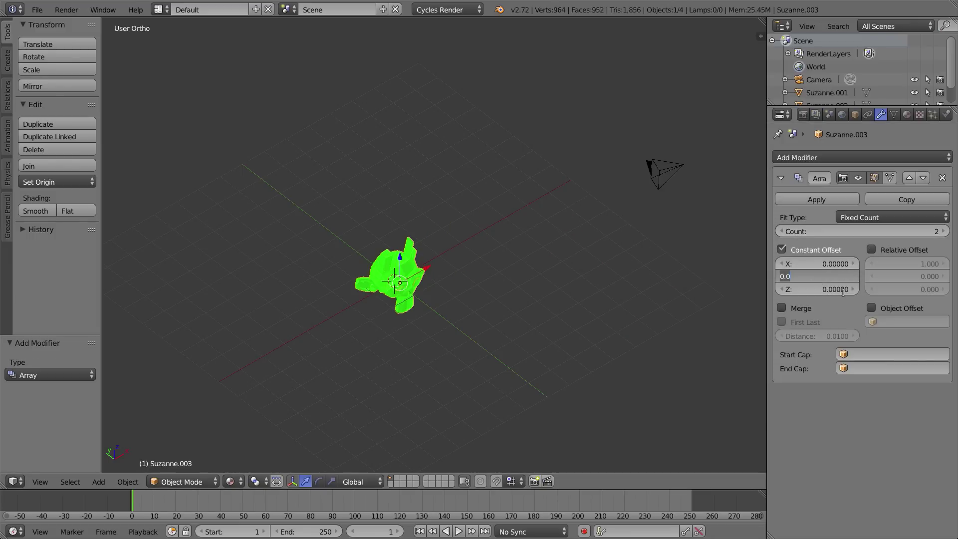
{"action": "left_click", "coordinate": [832, 265]}
{"action": "type", "text": "4"}
{"action": "key", "text": "Return"}
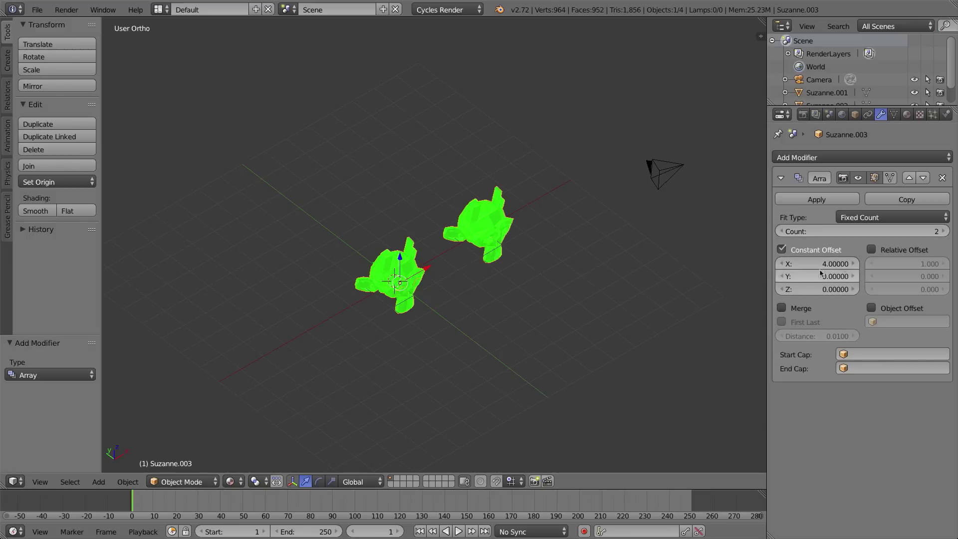
Step: Set the array Count to 8 and switch on Object Offset
{"action": "left_click", "coordinate": [940, 231]}
{"action": "left_click", "coordinate": [942, 231]}
{"action": "left_click", "coordinate": [943, 232]}
{"action": "left_click", "coordinate": [943, 232]}
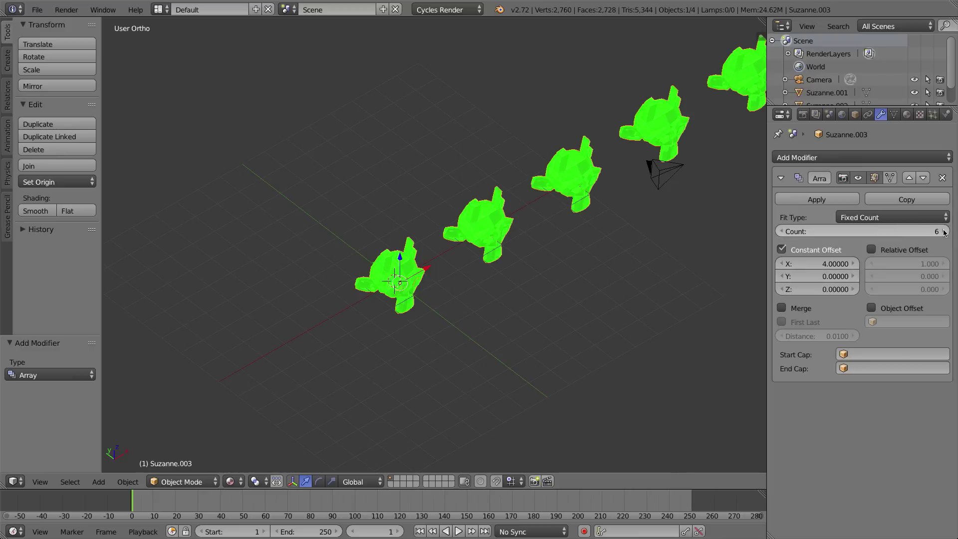
{"action": "left_click", "coordinate": [943, 232]}
{"action": "left_click", "coordinate": [944, 231]}
{"action": "left_click", "coordinate": [944, 232]}
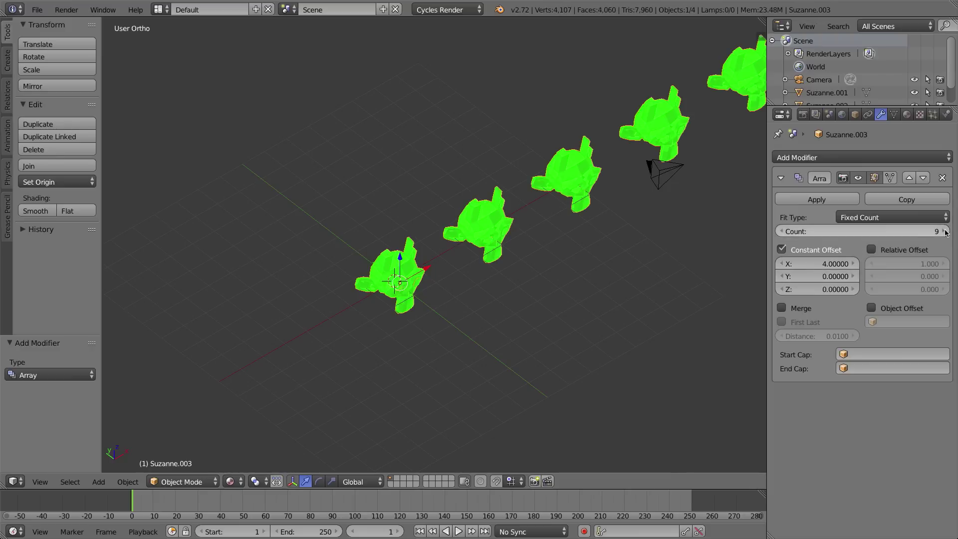
{"action": "left_click", "coordinate": [781, 232]}
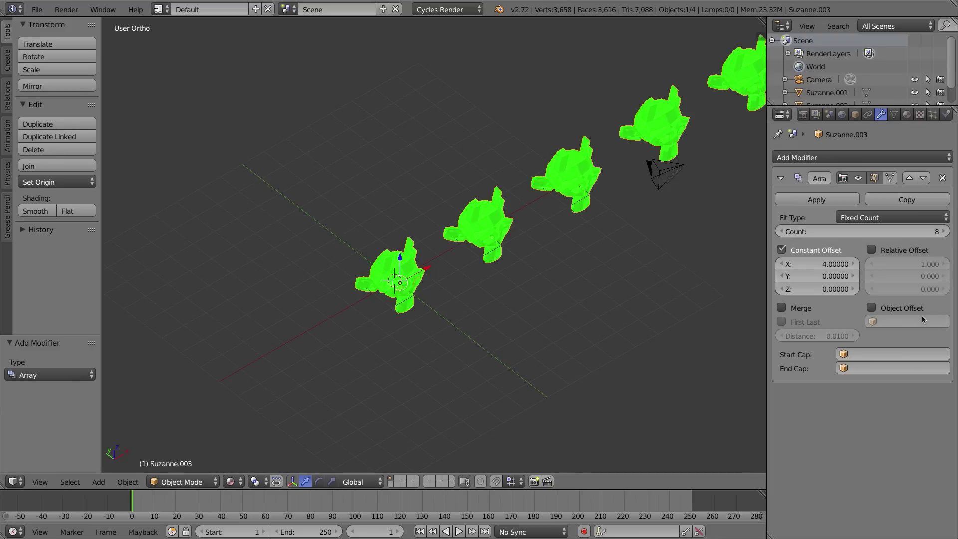
{"action": "left_click", "coordinate": [871, 308]}
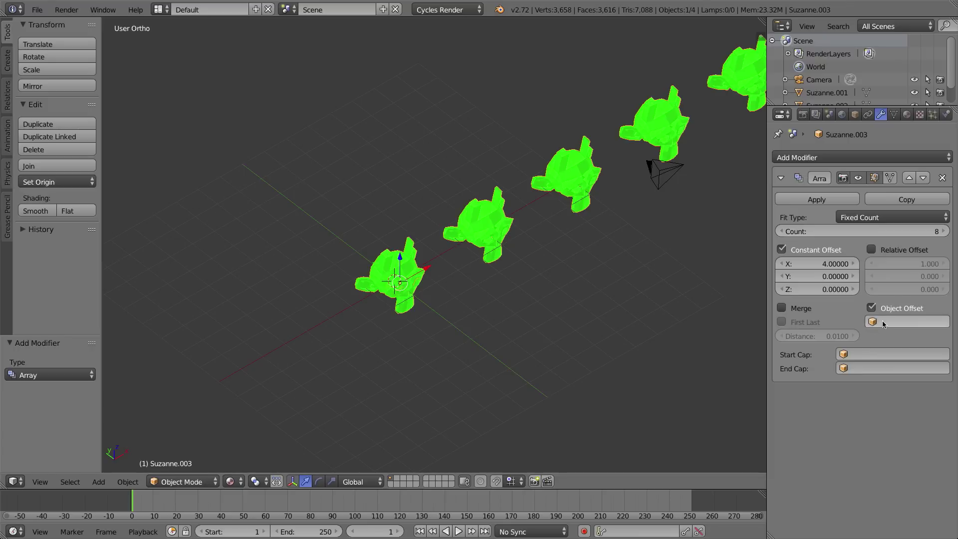
Step: Orbit around the monkey row, then view it from the front centred on the first monkey
{"action": "middle_click_drag", "start_coordinate": [534, 276], "coordinate": [501, 333]}
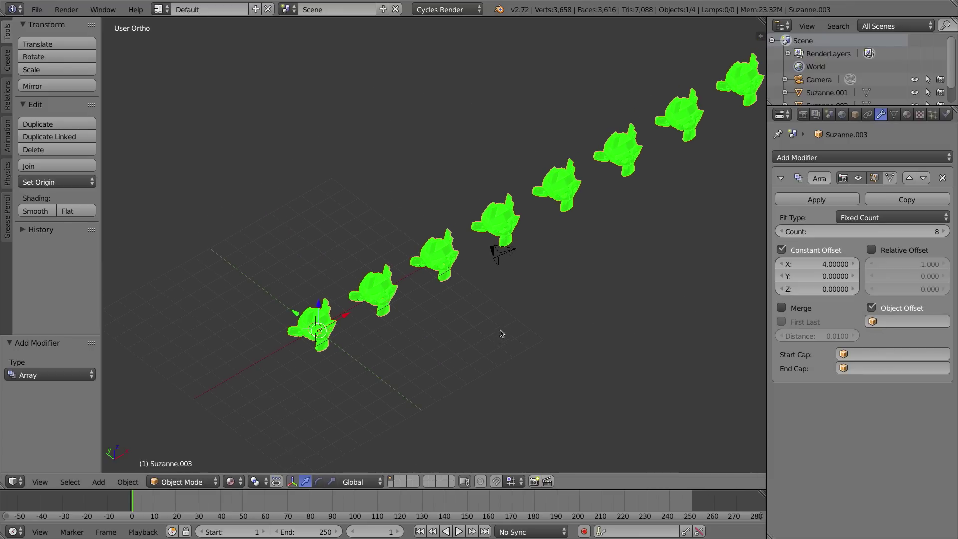
{"action": "middle_click_drag", "start_coordinate": [572, 280], "coordinate": [528, 265]}
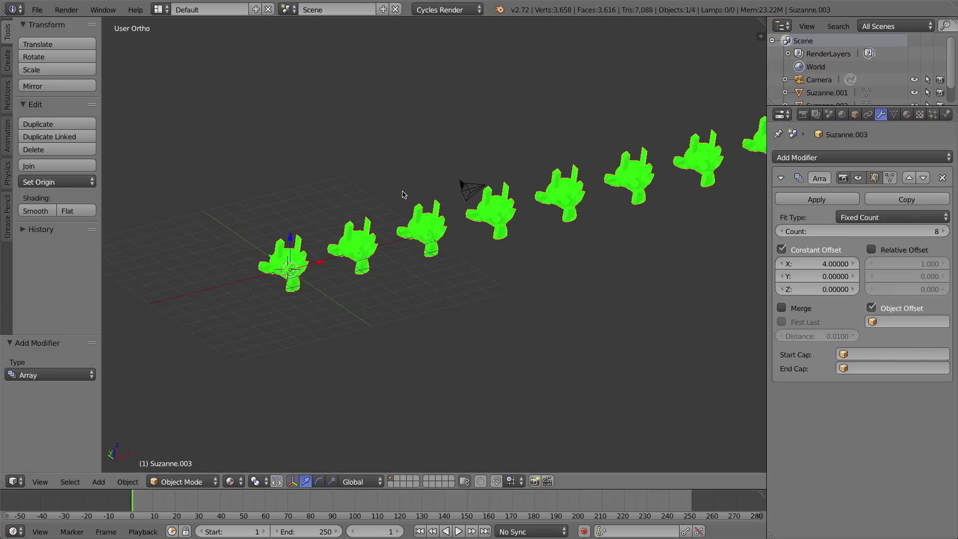
{"action": "key", "text": "KP_1"}
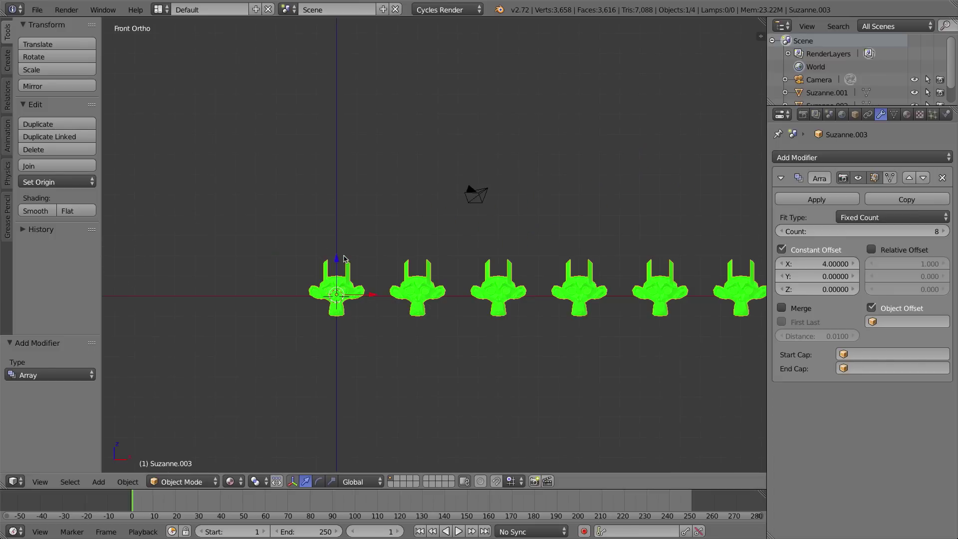
{"action": "middle_click_drag", "start_coordinate": [274, 315], "coordinate": [400, 254], "text": "shift"}
{"action": "scroll", "coordinate": [524, 161], "scroll_direction": "up", "scroll_amount": 7}
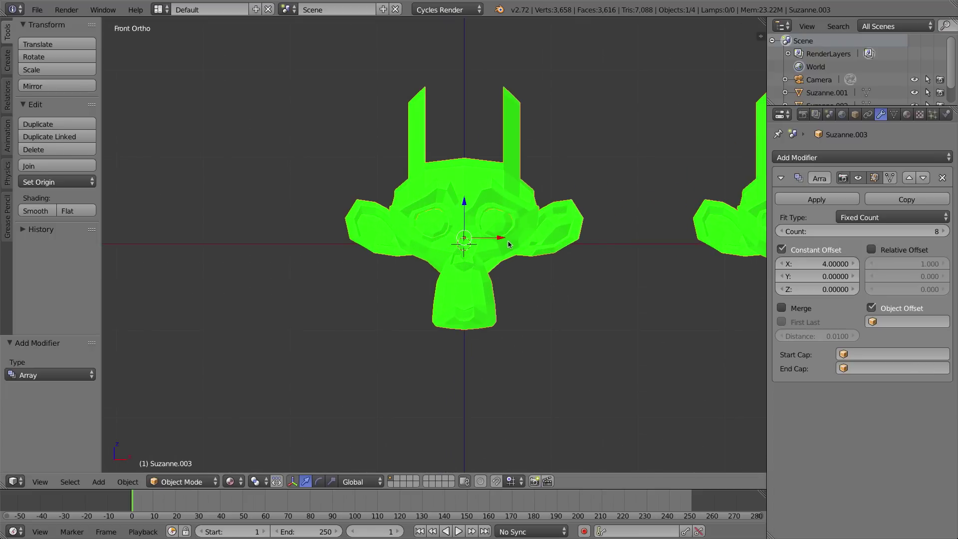
Step: Reset the 3D cursor to the world origin and zoom back onto the first monkey
{"action": "left_click", "coordinate": [254, 128]}
{"action": "left_click", "coordinate": [619, 87]}
{"action": "key", "text": "shift+c"}
{"action": "scroll", "coordinate": [306, 203], "scroll_direction": "up", "scroll_amount": 5}
{"action": "middle_click_drag", "start_coordinate": [288, 175], "coordinate": [527, 211], "text": "shift"}
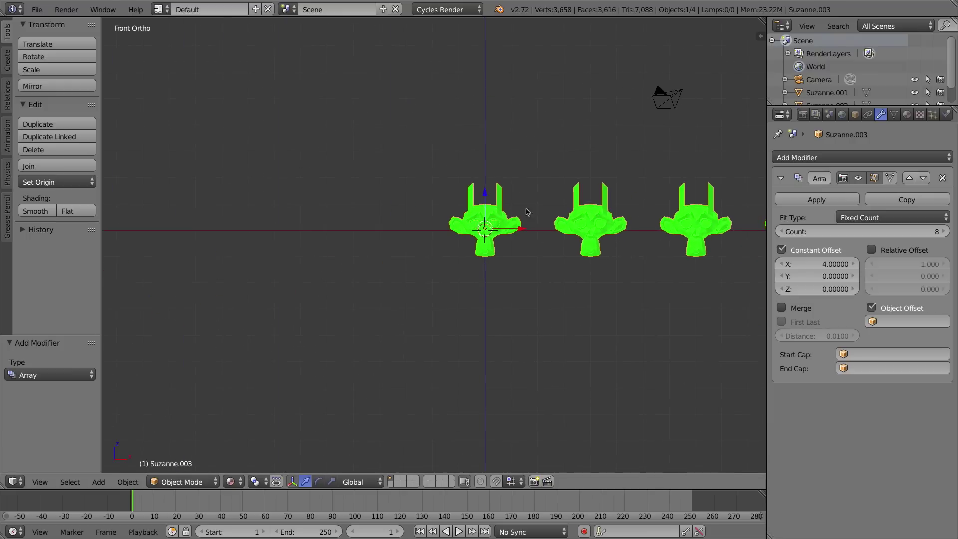
{"action": "scroll", "coordinate": [490, 224], "scroll_direction": "up", "scroll_amount": 4}
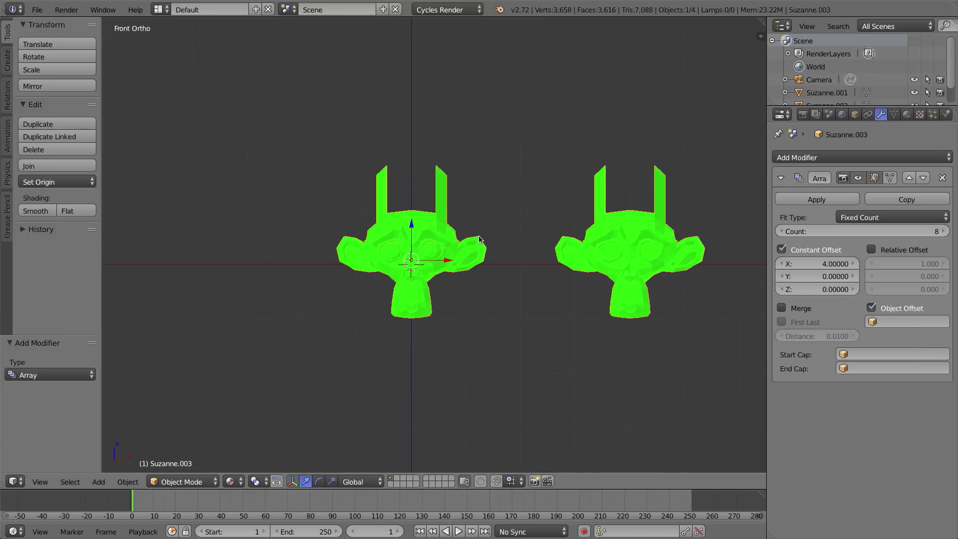
Step: Add a Plain Axes Empty, try lifting it along Z, then clear its location to the origin
{"action": "key", "text": "shift+a"}
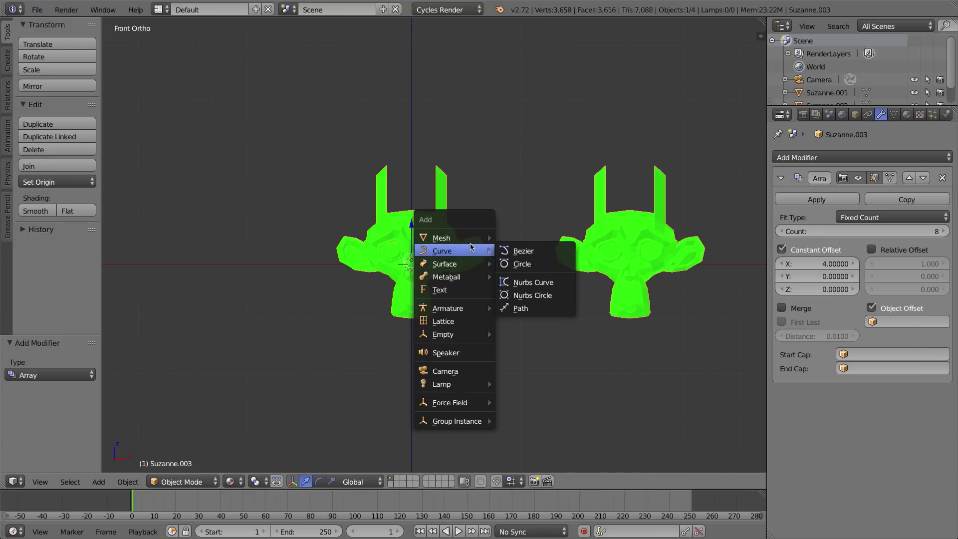
{"action": "mouse_move", "coordinate": [464, 334]}
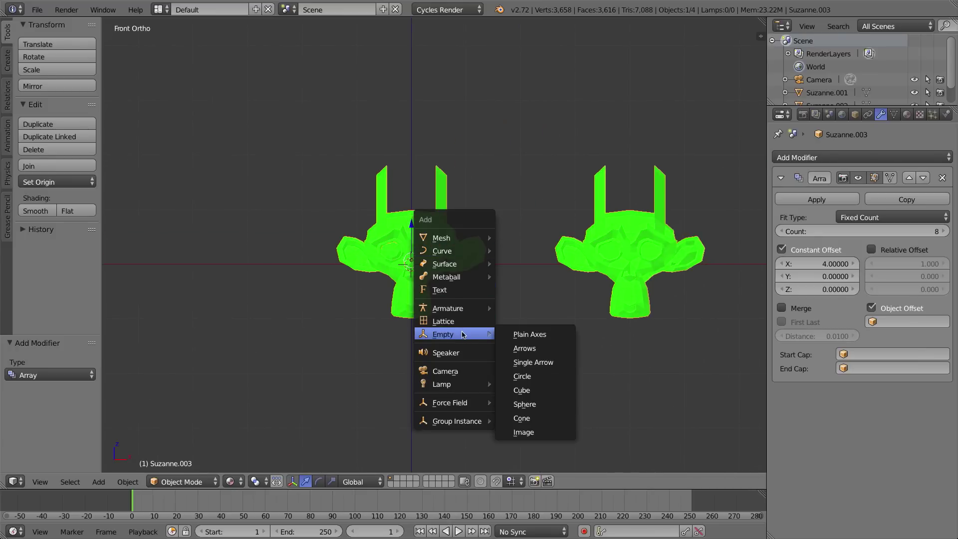
{"action": "left_click", "coordinate": [530, 337]}
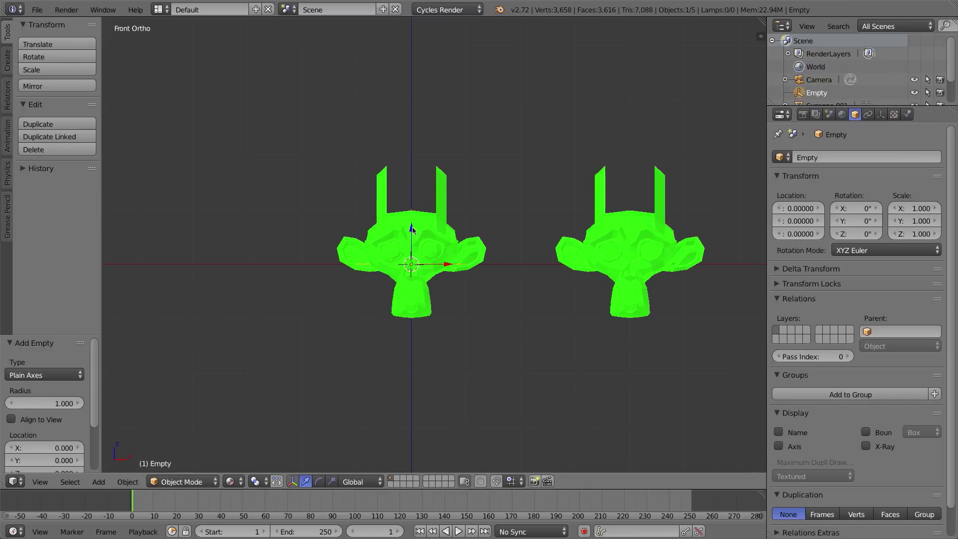
{"action": "left_click_drag", "start_coordinate": [412, 229], "coordinate": [402, 100]}
{"action": "middle_click_drag", "start_coordinate": [402, 100], "coordinate": [486, 164]}
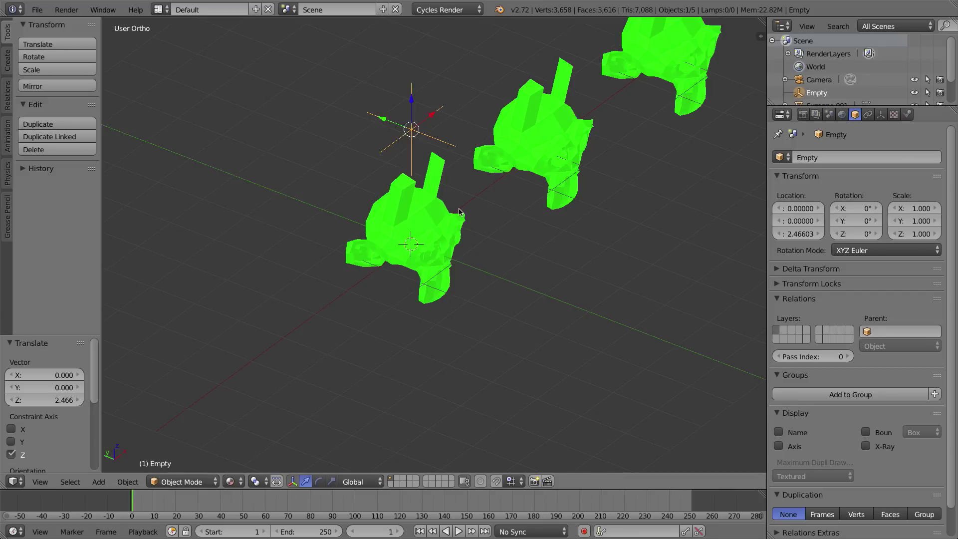
{"action": "key", "text": "alt+g"}
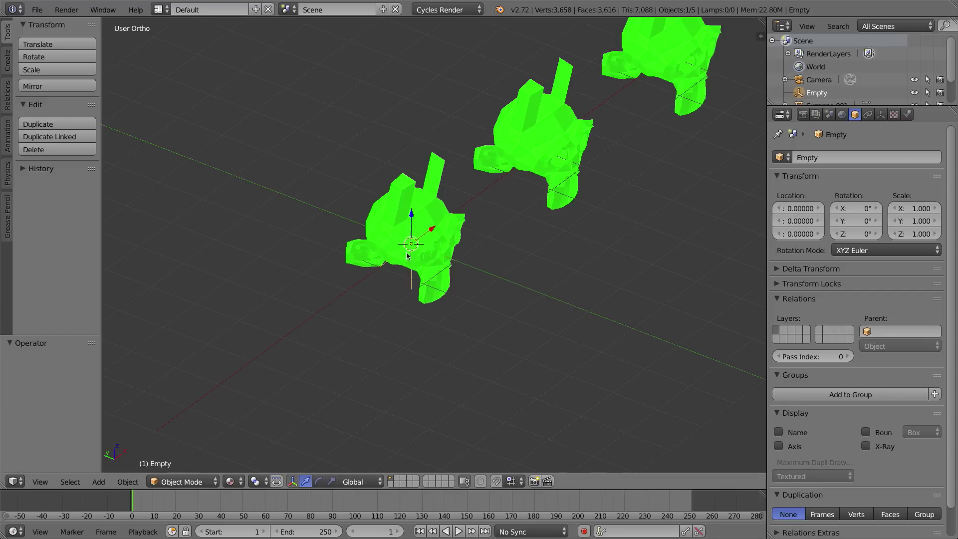
Step: Select the arrayed monkey and set Empty as its Array Object Offset, toggling it off and on
{"action": "middle_click_drag", "start_coordinate": [407, 255], "coordinate": [423, 210]}
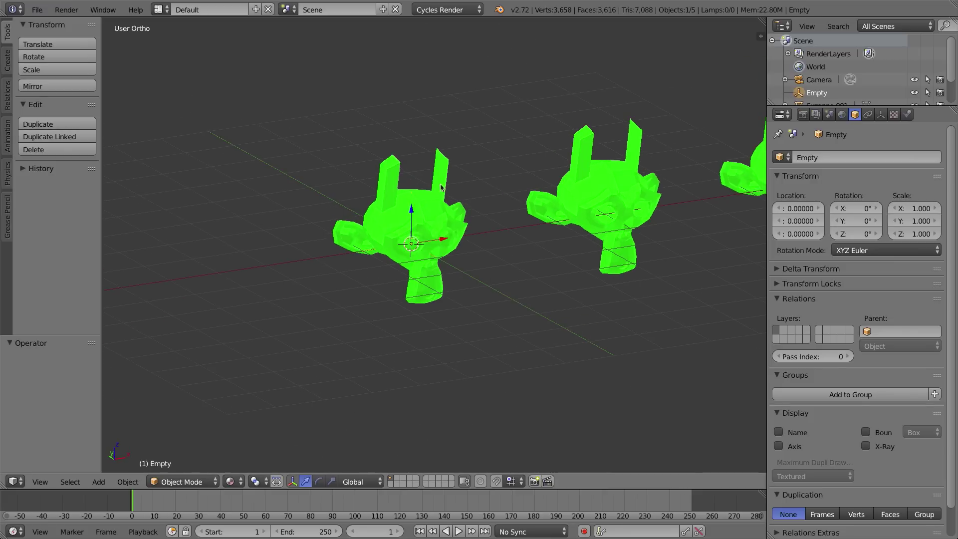
{"action": "right_click", "coordinate": [441, 188]}
{"action": "left_click", "coordinate": [909, 313]}
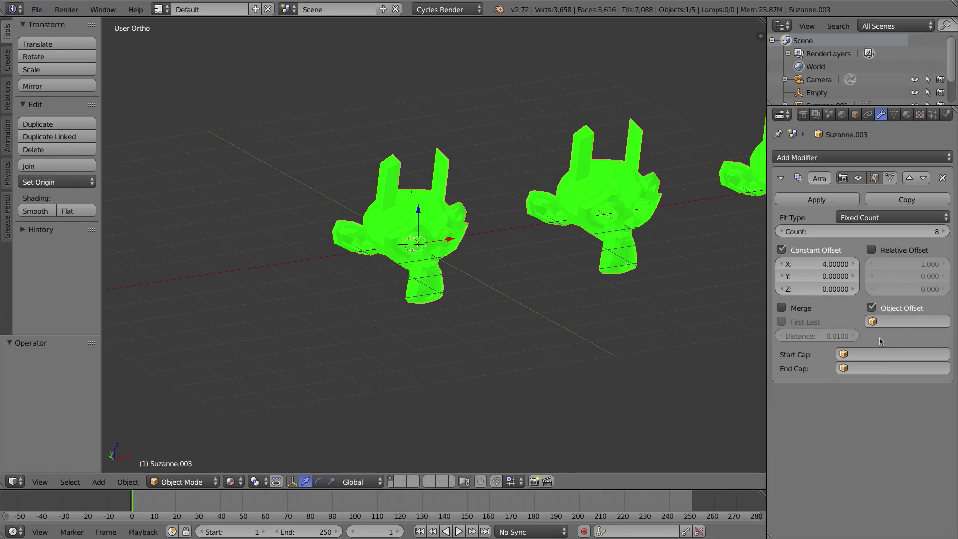
{"action": "left_click", "coordinate": [904, 322]}
{"action": "left_click", "coordinate": [838, 352]}
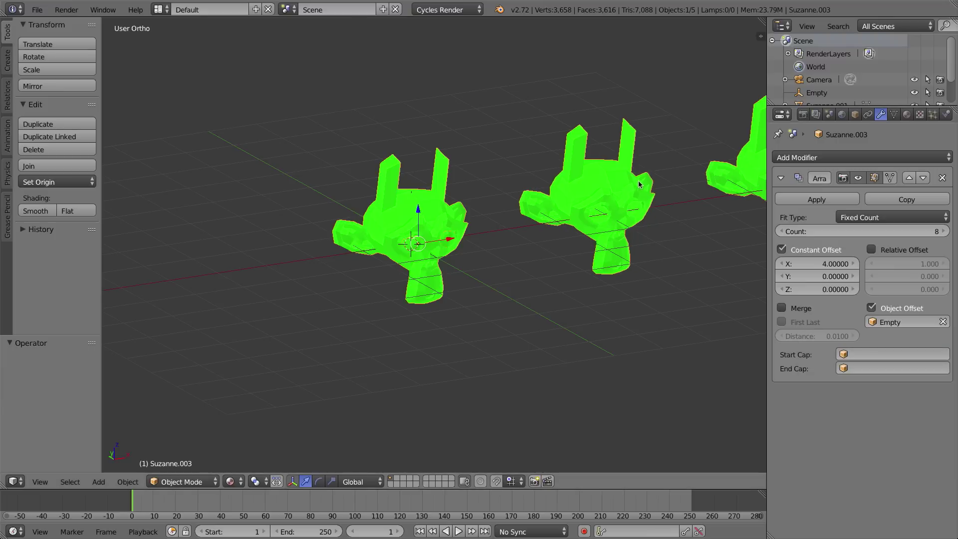
{"action": "left_click", "coordinate": [872, 308]}
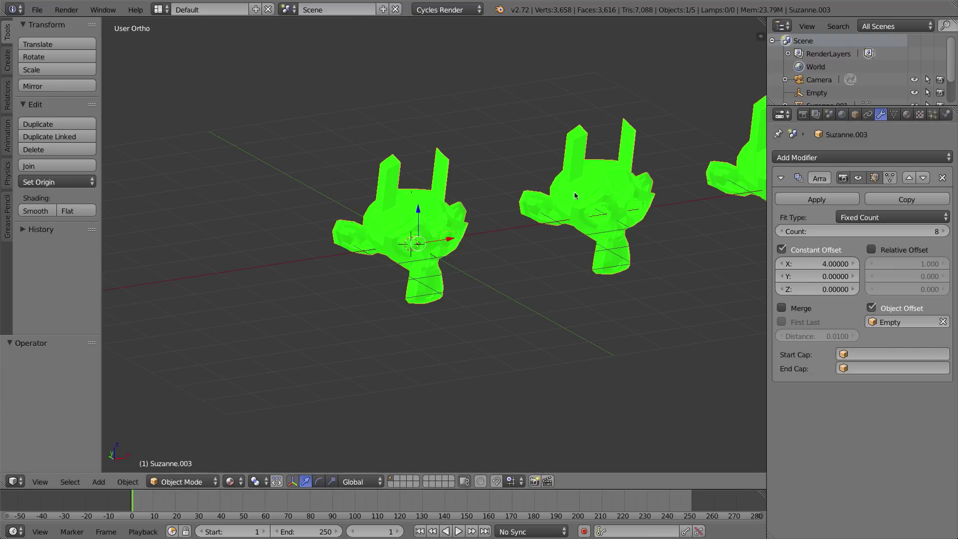
{"action": "left_click", "coordinate": [871, 307]}
Step: Select the Empty in the Outliner and drag it to about X 2.29, spreading the monkeys
{"action": "right_click", "coordinate": [410, 245]}
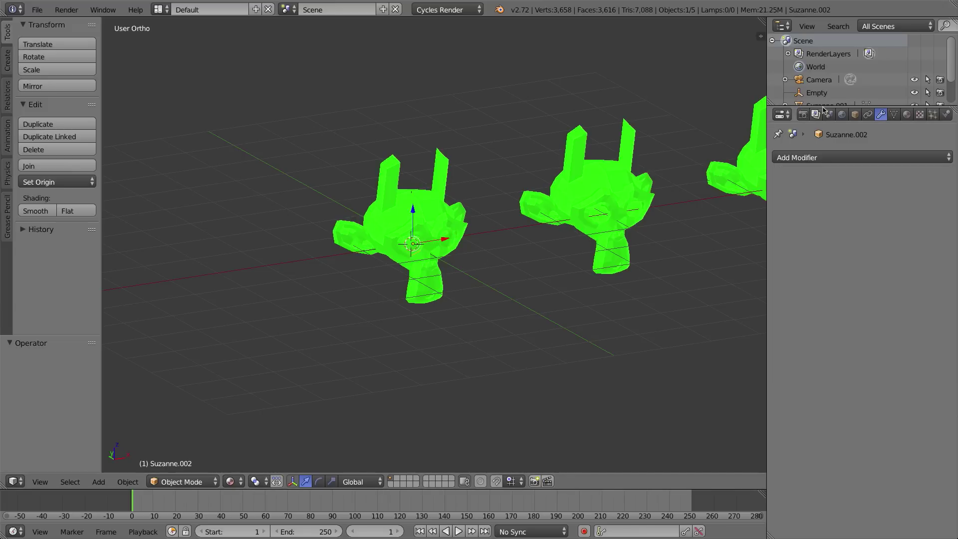
{"action": "left_click_drag", "start_coordinate": [823, 106], "coordinate": [823, 148]}
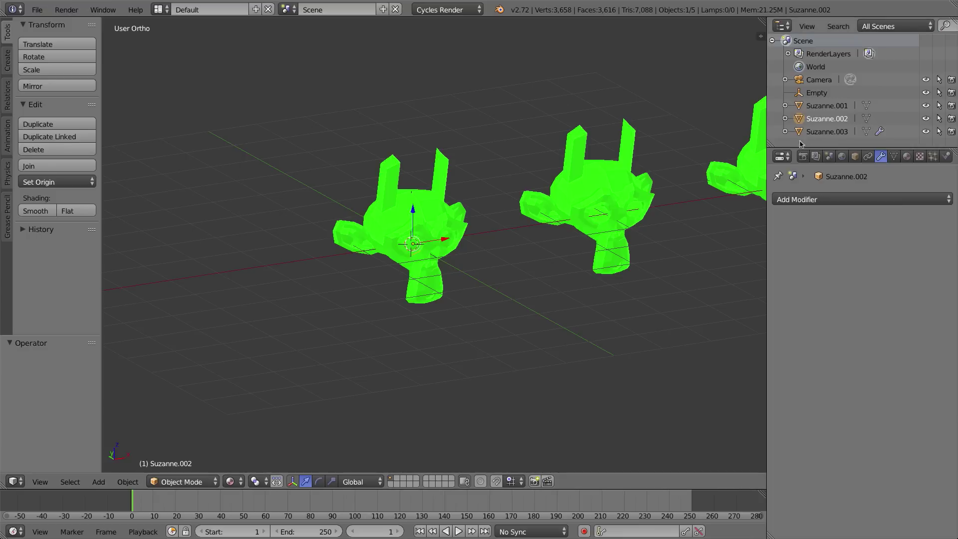
{"action": "left_click", "coordinate": [820, 94]}
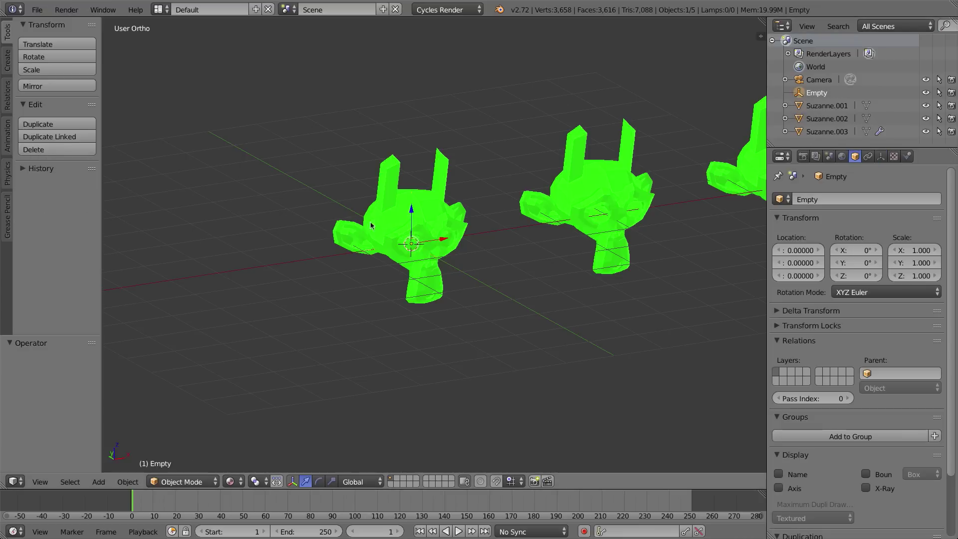
{"action": "scroll", "coordinate": [417, 231], "scroll_direction": "down", "scroll_amount": 2}
{"action": "left_click_drag", "start_coordinate": [453, 242], "coordinate": [546, 225]}
{"action": "scroll", "coordinate": [547, 226], "scroll_direction": "down", "scroll_amount": 2}
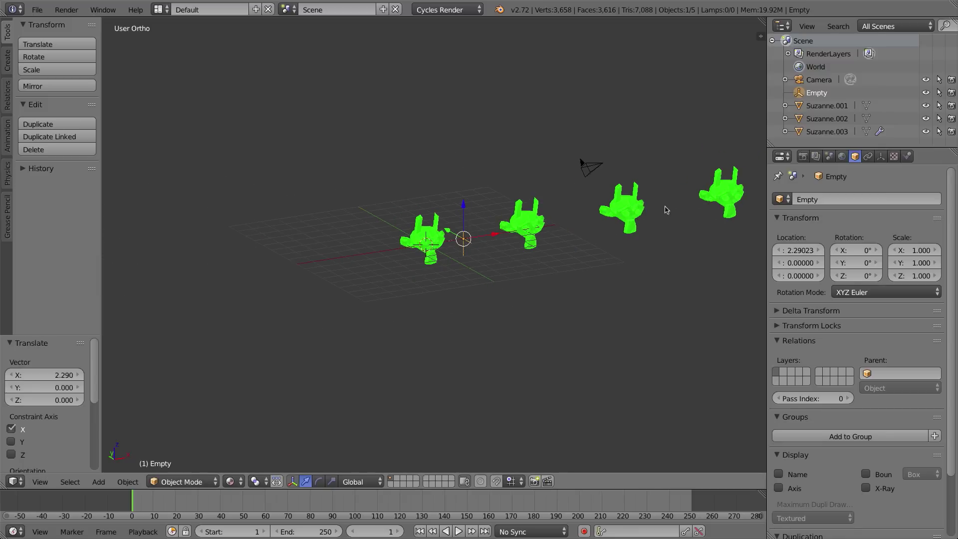
{"action": "scroll", "coordinate": [666, 210], "scroll_direction": "down", "scroll_amount": 1}
{"action": "middle_click_drag", "start_coordinate": [540, 217], "coordinate": [388, 261], "text": "shift"}
{"action": "left_click_drag", "start_coordinate": [337, 282], "coordinate": [351, 263]}
Step: Cancel the move, reset the Empty to the origin, and trial Z and Y rotations without committing
{"action": "key", "text": "Escape"}
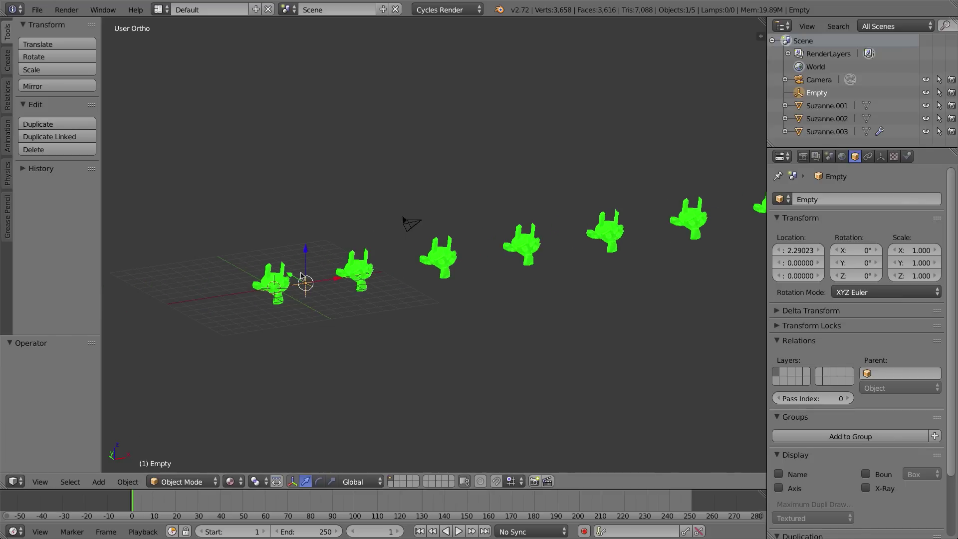
{"action": "key", "text": "alt+g"}
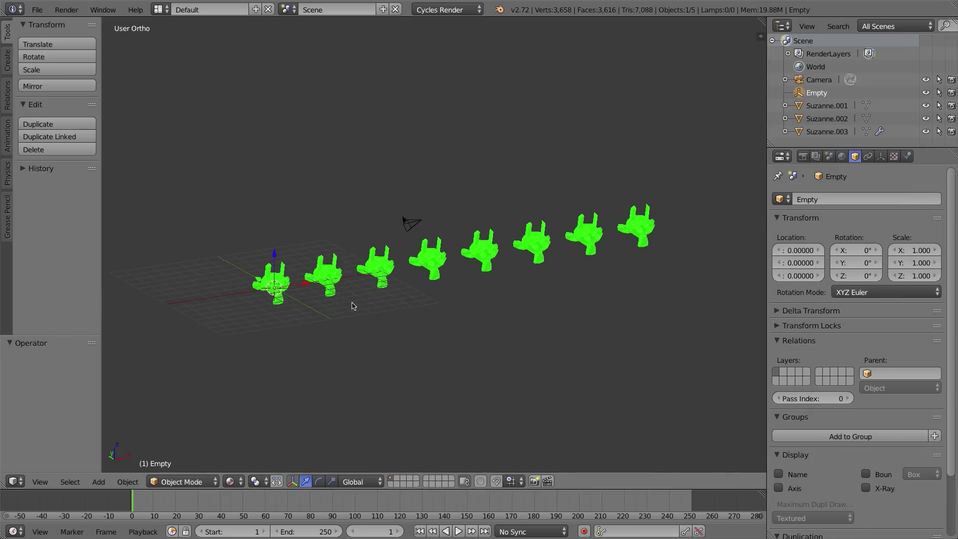
{"action": "key", "text": "r"}
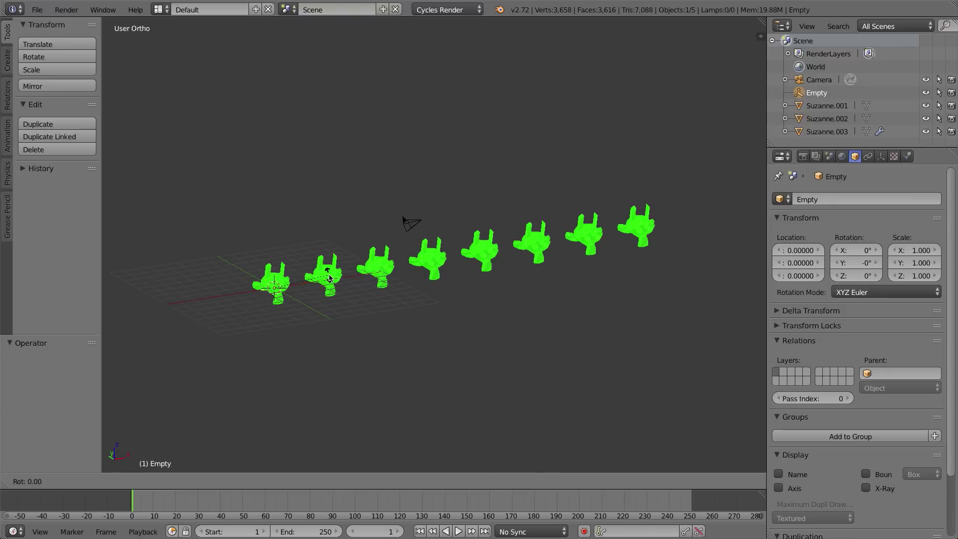
{"action": "key", "text": "z"}
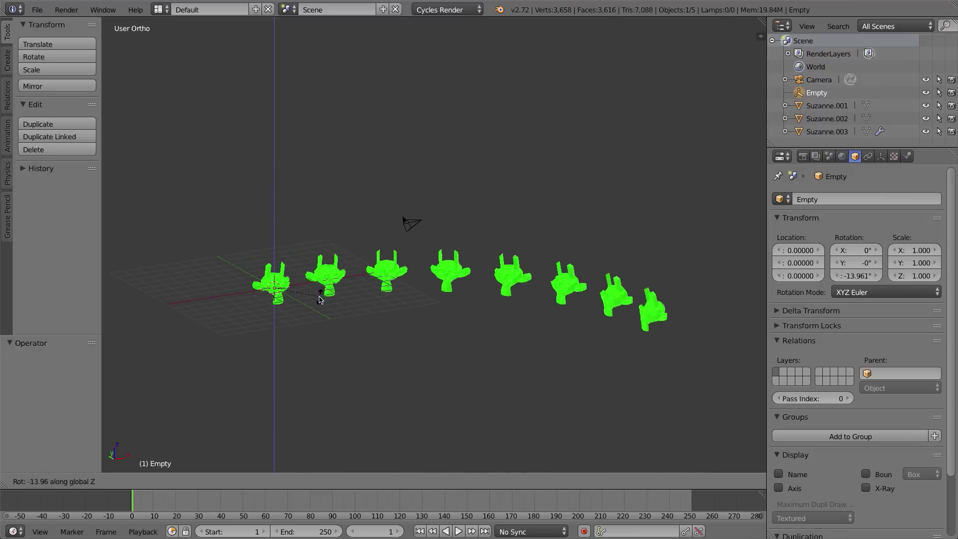
{"action": "key", "text": "Escape"}
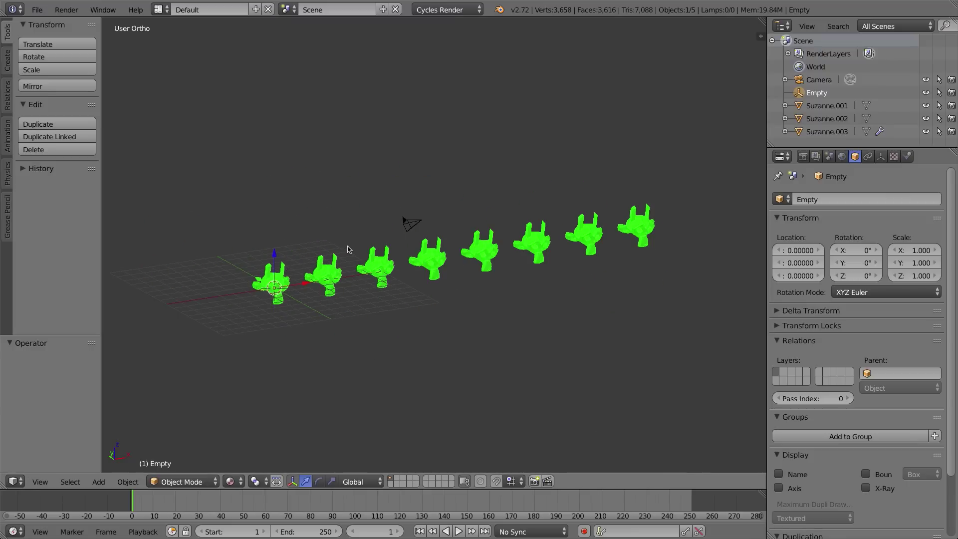
{"action": "key", "text": "r"}
{"action": "key", "text": "y"}
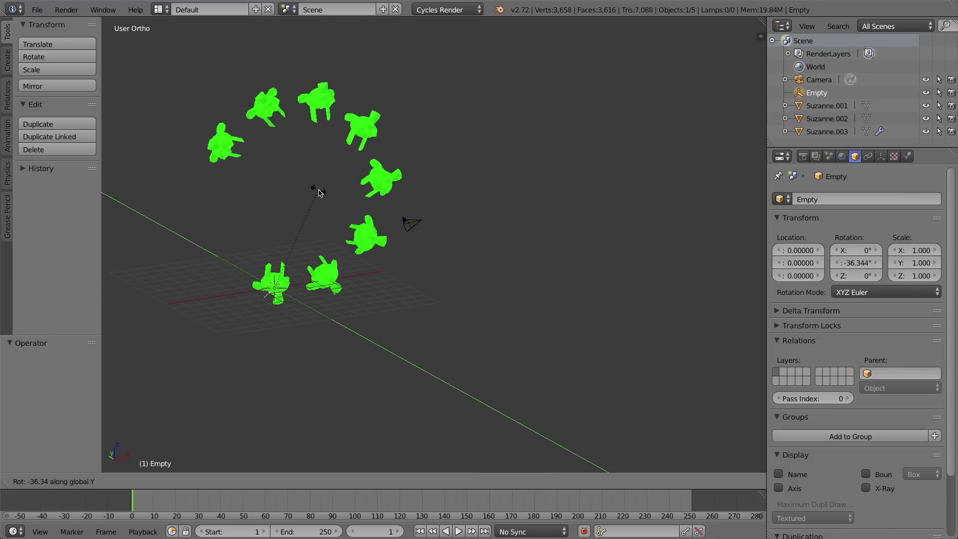
{"action": "key", "text": "Escape"}
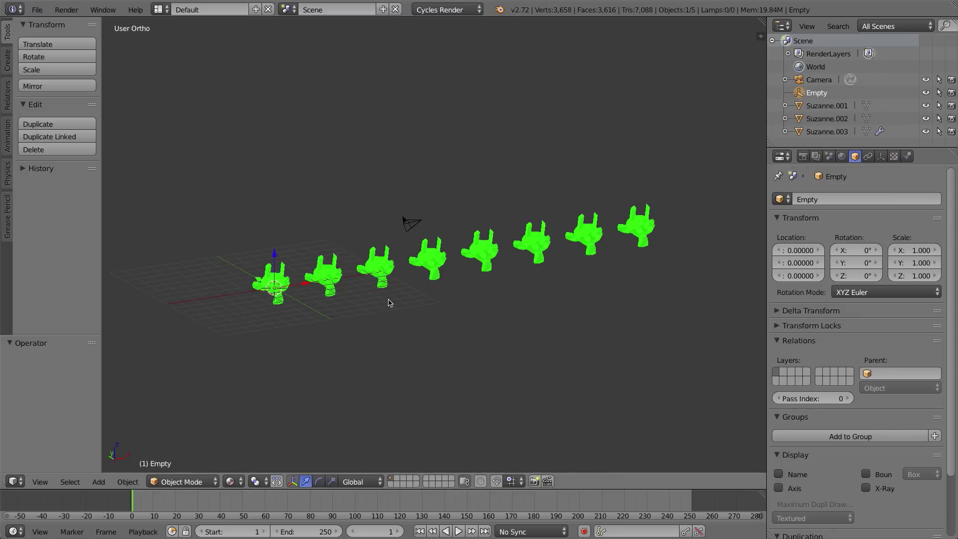
Step: Rotate the Empty about 20° on Z and about -8.9° on Y to arc the monkeys
{"action": "key", "text": "r"}
{"action": "key", "text": "z"}
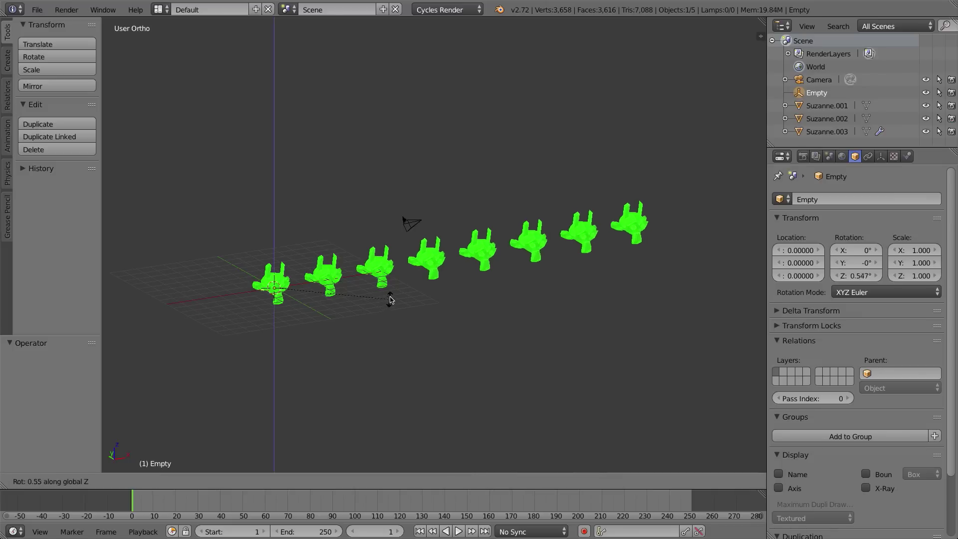
{"action": "left_click", "coordinate": [376, 264]}
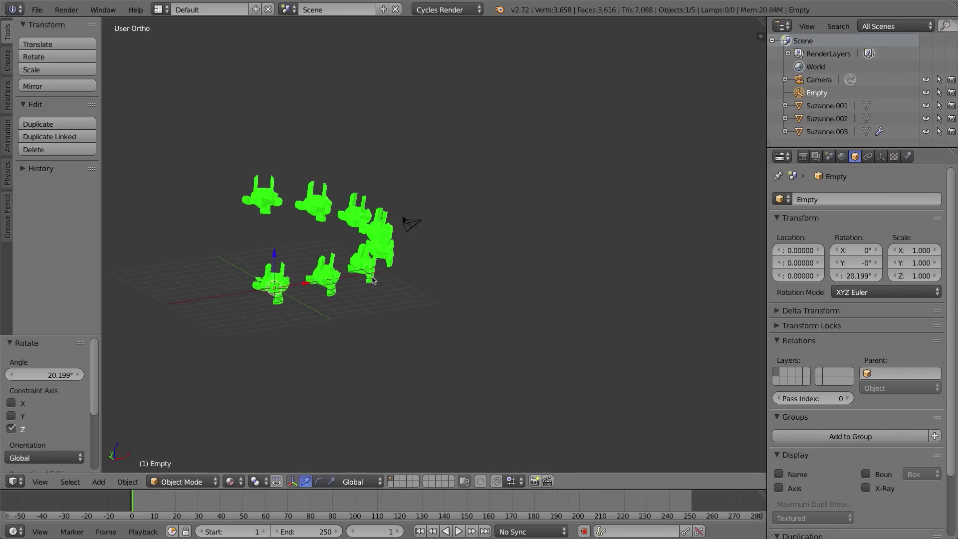
{"action": "key", "text": "r"}
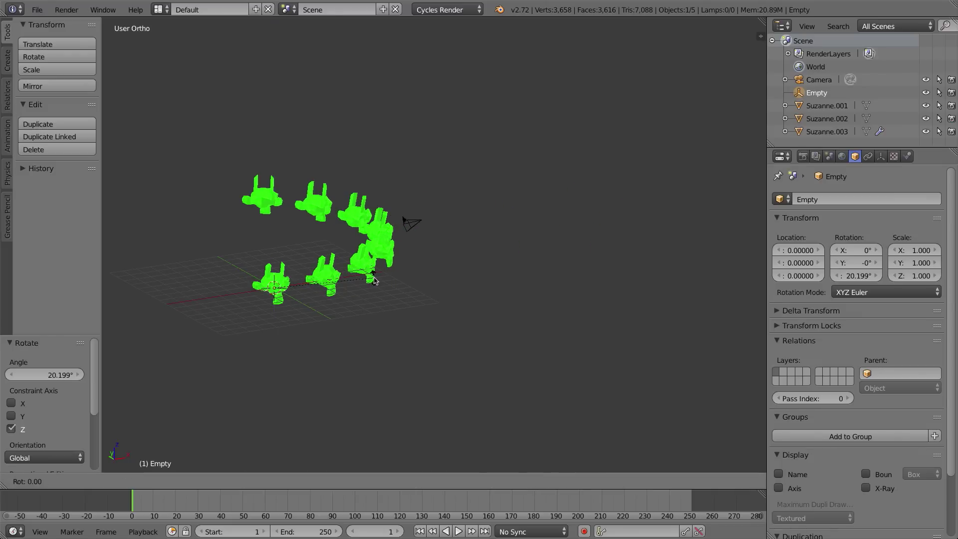
{"action": "key", "text": "y"}
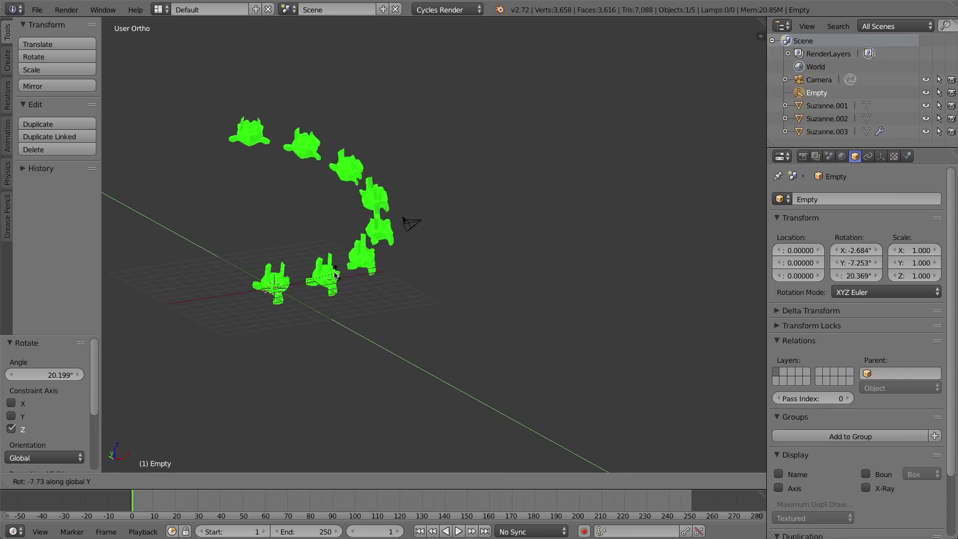
{"action": "left_click", "coordinate": [335, 274]}
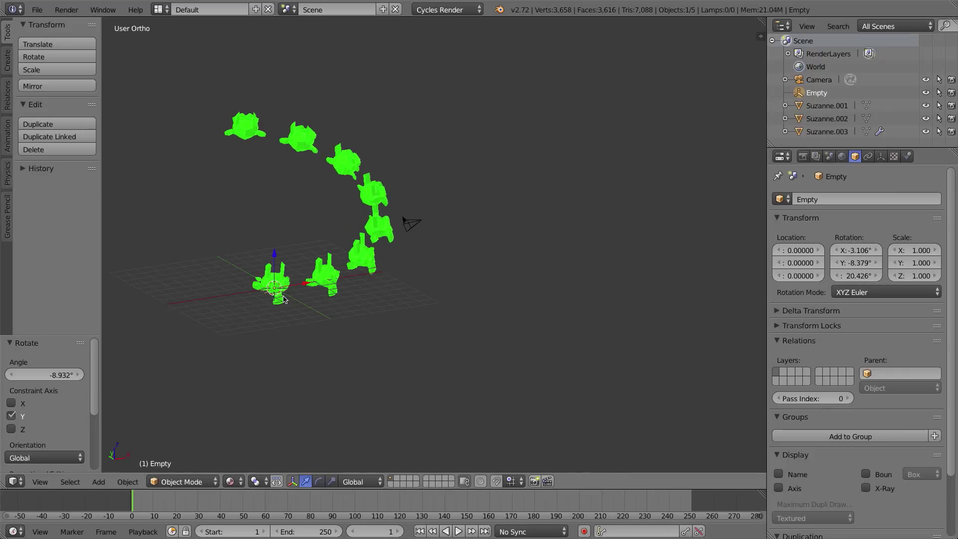
{"action": "key", "text": "z"}
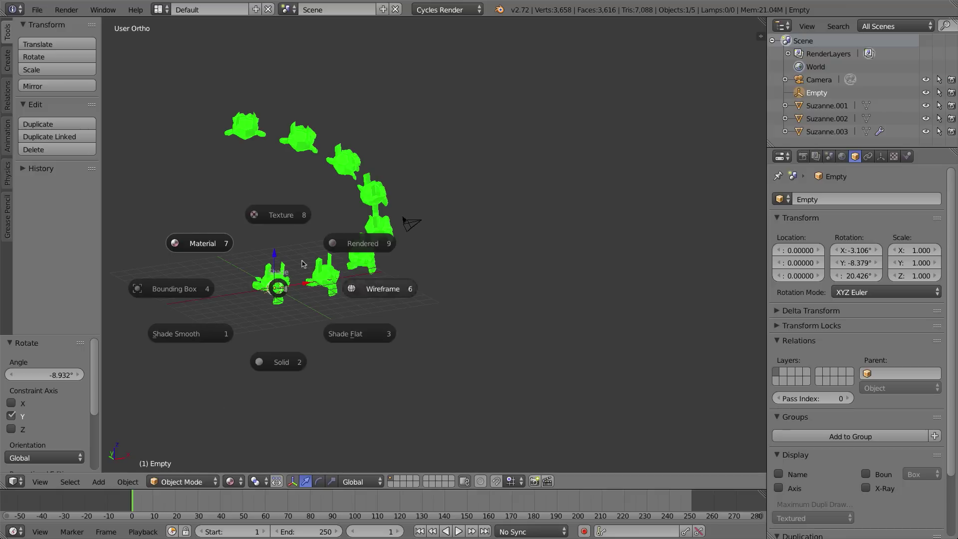
{"action": "left_click", "coordinate": [242, 469]}
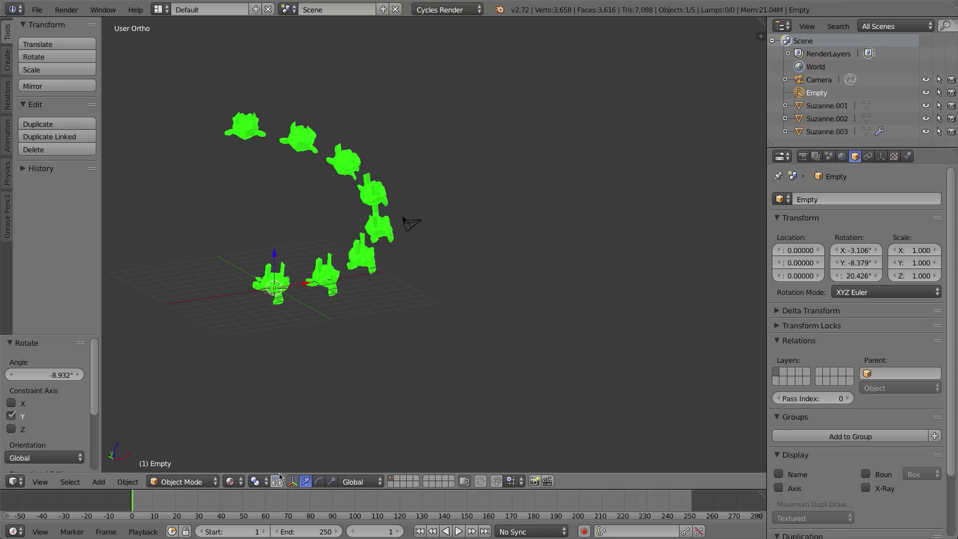
Step: Show the monkey spiral in Wireframe, orbit to view it from several sides, then select Suzanne.003
{"action": "left_click", "coordinate": [238, 484]}
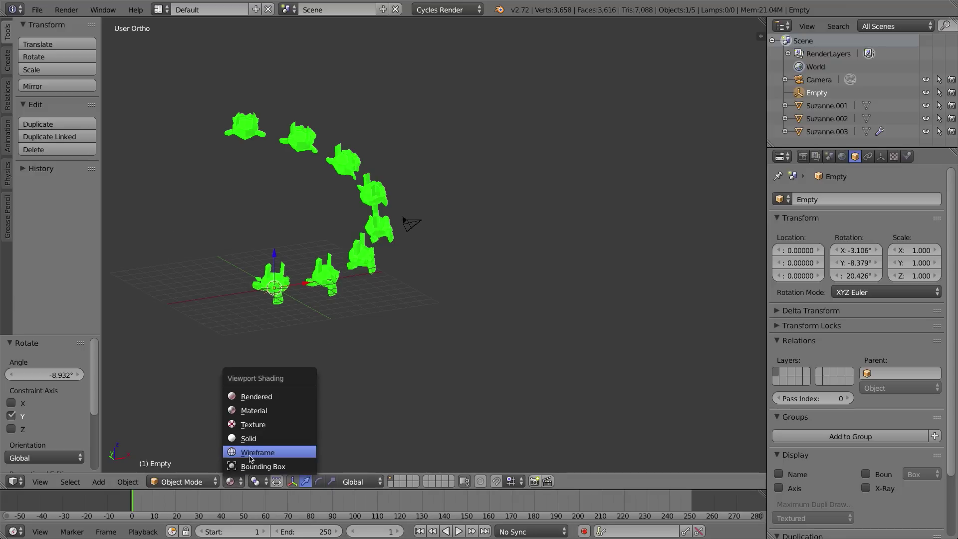
{"action": "left_click", "coordinate": [254, 452]}
{"action": "scroll", "coordinate": [462, 311], "scroll_direction": "up", "scroll_amount": 3}
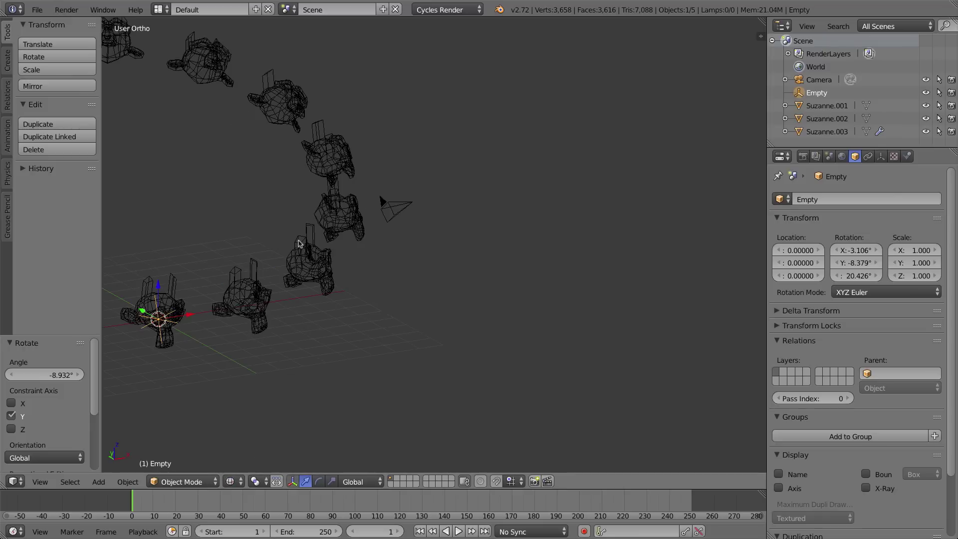
{"action": "middle_click_drag", "start_coordinate": [461, 312], "coordinate": [384, 339]}
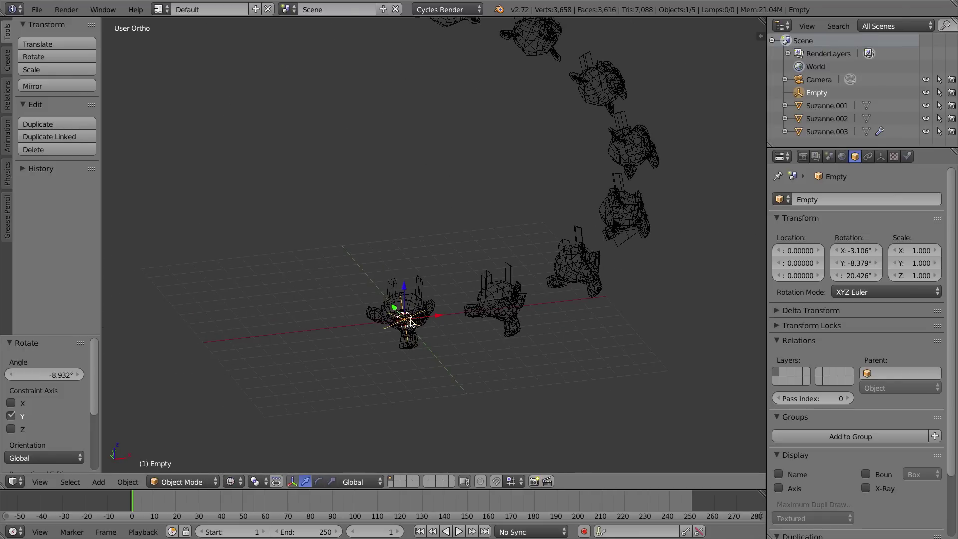
{"action": "middle_click_drag", "start_coordinate": [402, 340], "coordinate": [408, 330]}
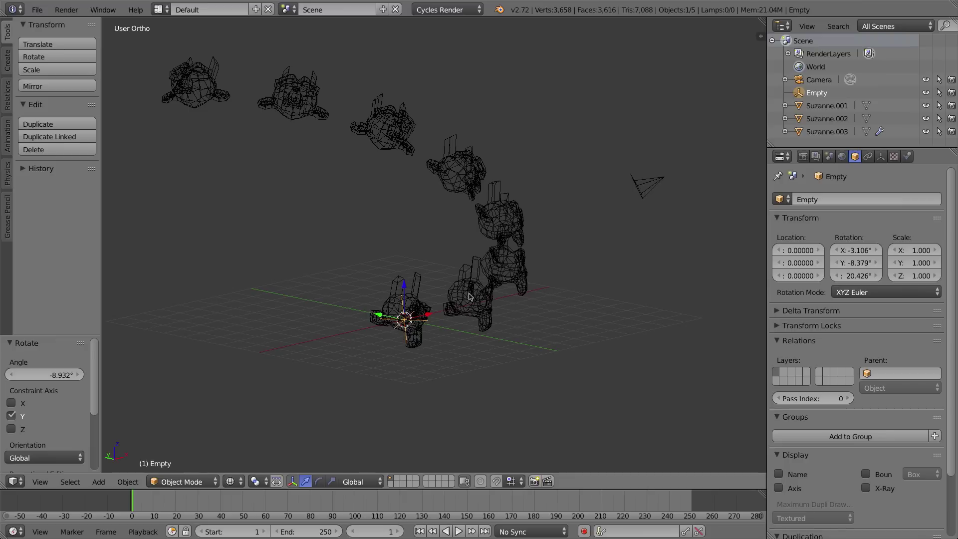
{"action": "middle_click_drag", "start_coordinate": [443, 309], "coordinate": [414, 317]}
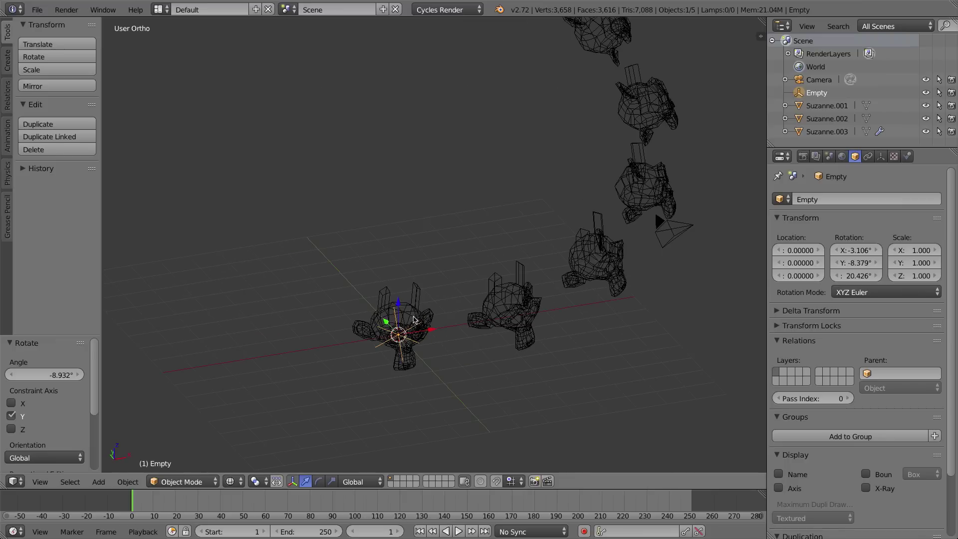
{"action": "right_click", "coordinate": [415, 305]}
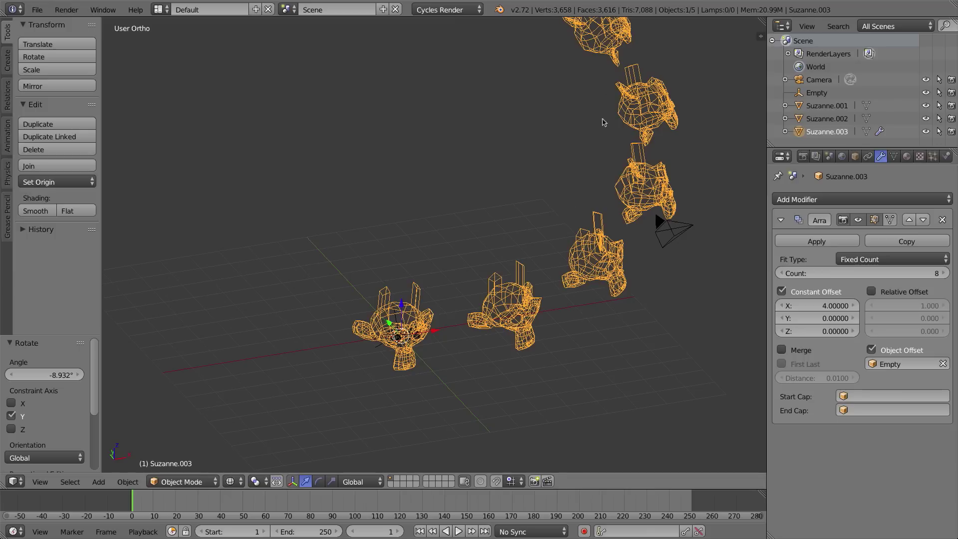
Step: Add a second Array modifier with relative offset off and a constant Y offset of 4
{"action": "left_click", "coordinate": [786, 221]}
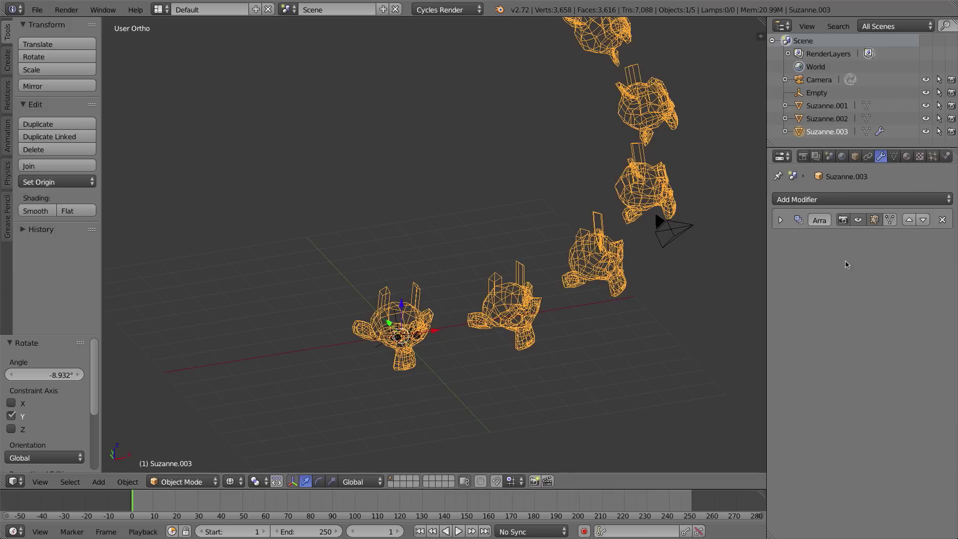
{"action": "left_click", "coordinate": [818, 199]}
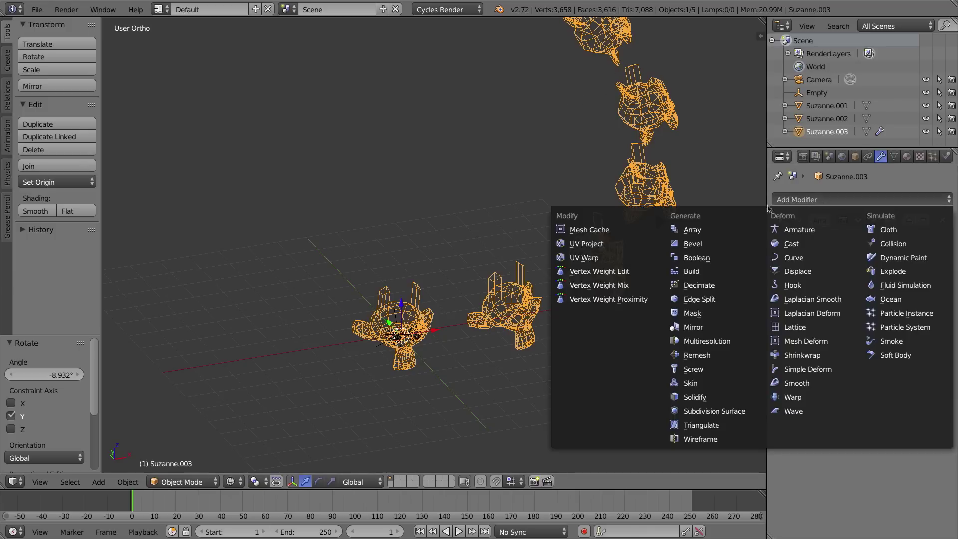
{"action": "left_click", "coordinate": [705, 233]}
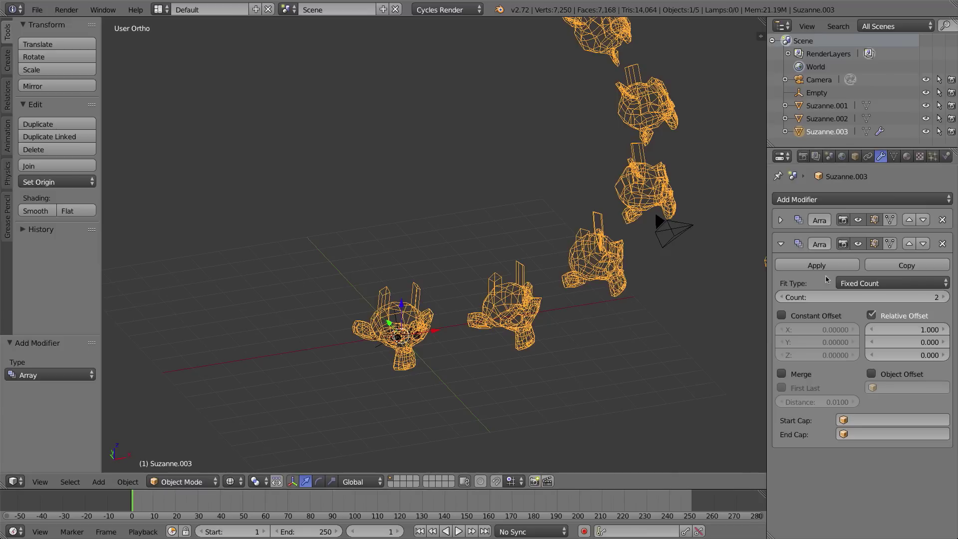
{"action": "left_click", "coordinate": [870, 316]}
{"action": "left_click", "coordinate": [786, 318]}
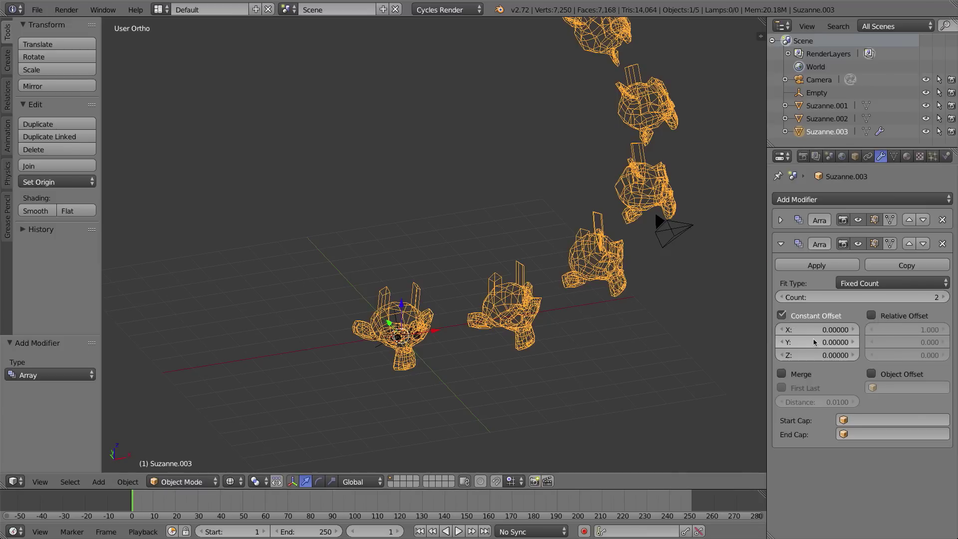
{"action": "left_click", "coordinate": [815, 342]}
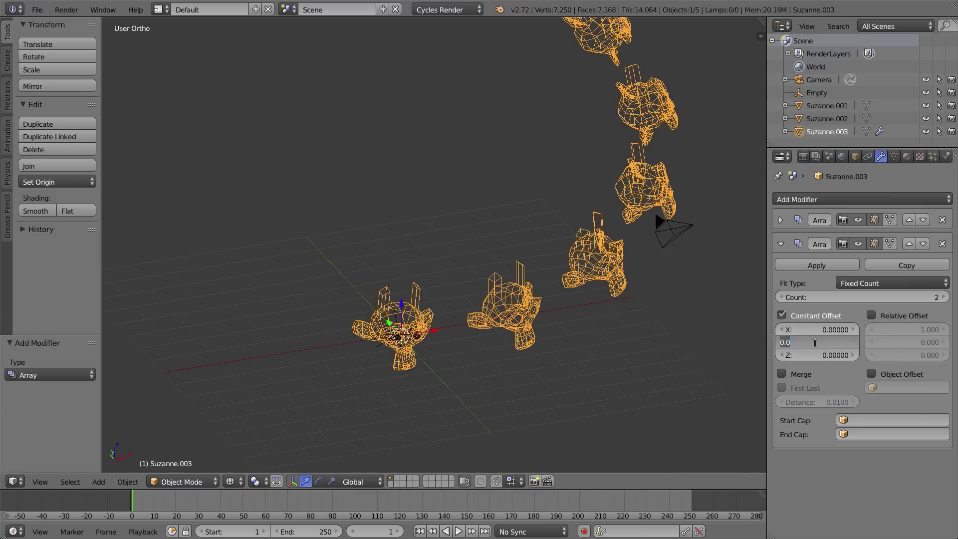
{"action": "type", "text": "4"}
{"action": "key", "text": "Return"}
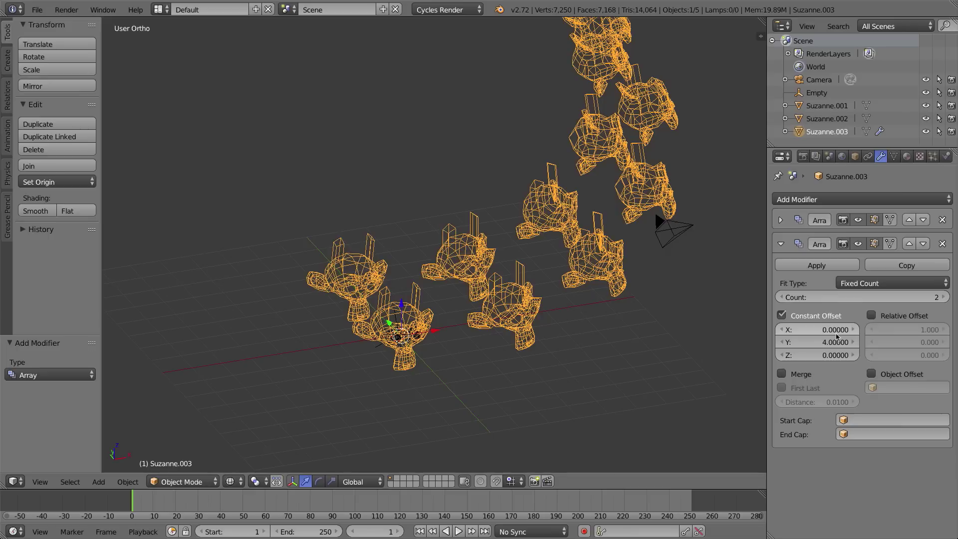
Step: Raise the second array's count to 8 and frame the resulting grid of monkey chains
{"action": "left_click", "coordinate": [858, 297]}
{"action": "type", "text": "4"}
{"action": "key", "text": "Return"}
{"action": "left_click", "coordinate": [943, 297]}
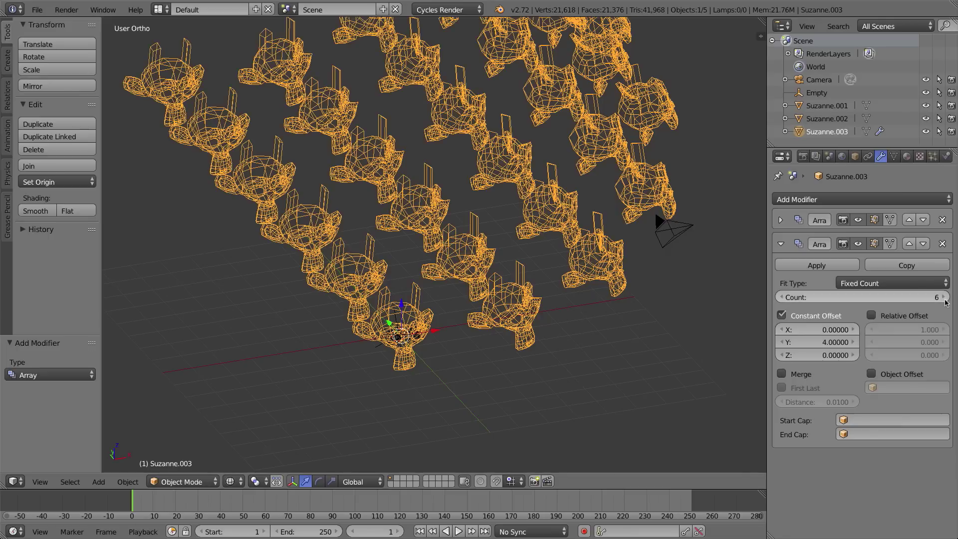
{"action": "left_click", "coordinate": [943, 298]}
{"action": "left_click", "coordinate": [943, 297]}
{"action": "left_click", "coordinate": [942, 298]}
{"action": "scroll", "coordinate": [384, 295], "scroll_direction": "down", "scroll_amount": 3}
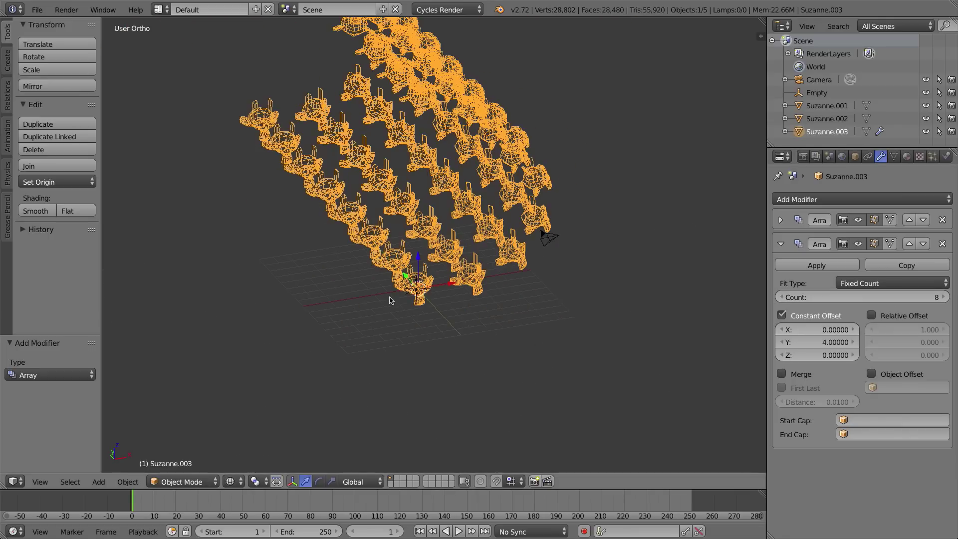
{"action": "middle_click_drag", "start_coordinate": [391, 298], "coordinate": [448, 219]}
{"action": "scroll", "coordinate": [448, 220], "scroll_direction": "up", "scroll_amount": 2}
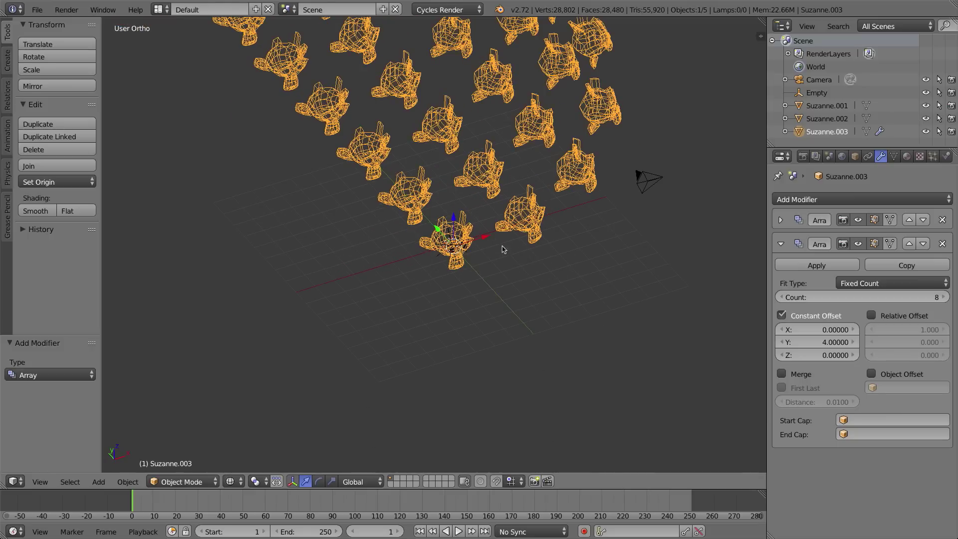
{"action": "scroll", "coordinate": [476, 246], "scroll_direction": "down", "scroll_amount": 3}
{"action": "scroll", "coordinate": [476, 246], "scroll_direction": "up", "scroll_amount": 4}
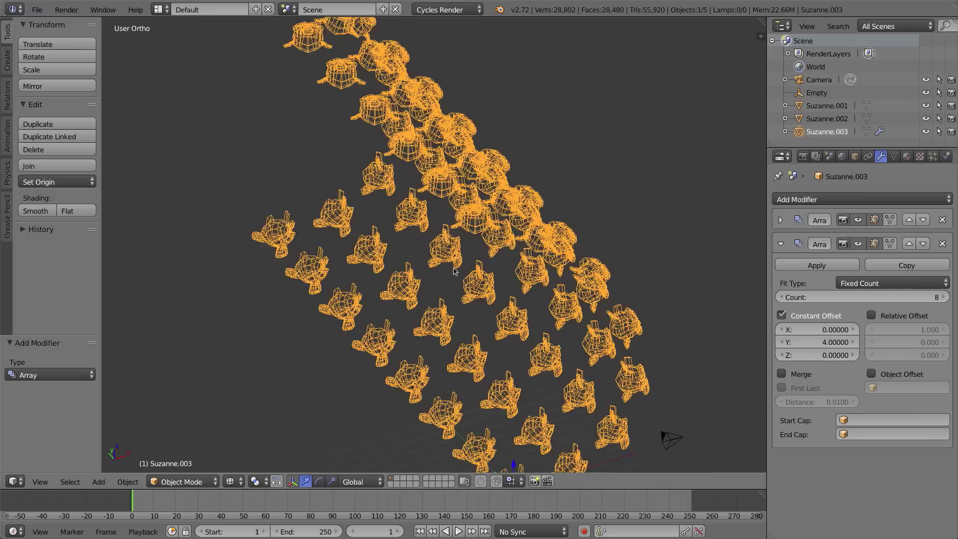
{"action": "middle_click_drag", "start_coordinate": [514, 414], "coordinate": [454, 216], "text": "shift"}
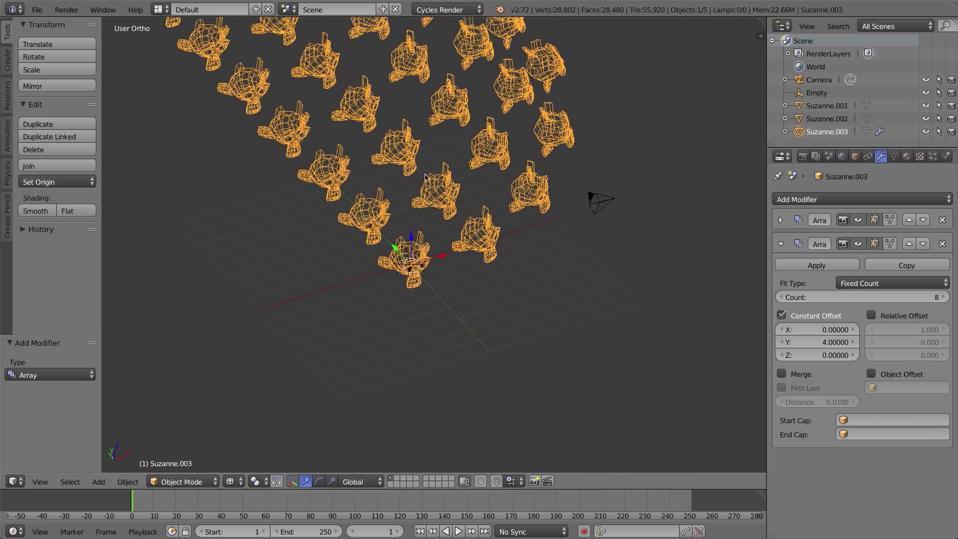
Step: Add an Arrows empty (Empty.001) at the origin
{"action": "key", "text": "shift+a"}
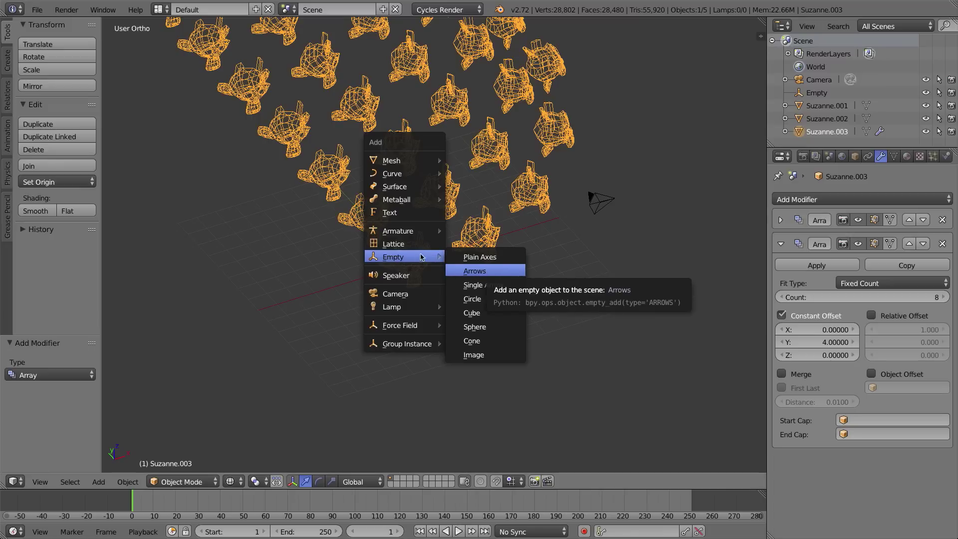
{"action": "left_click", "coordinate": [476, 273]}
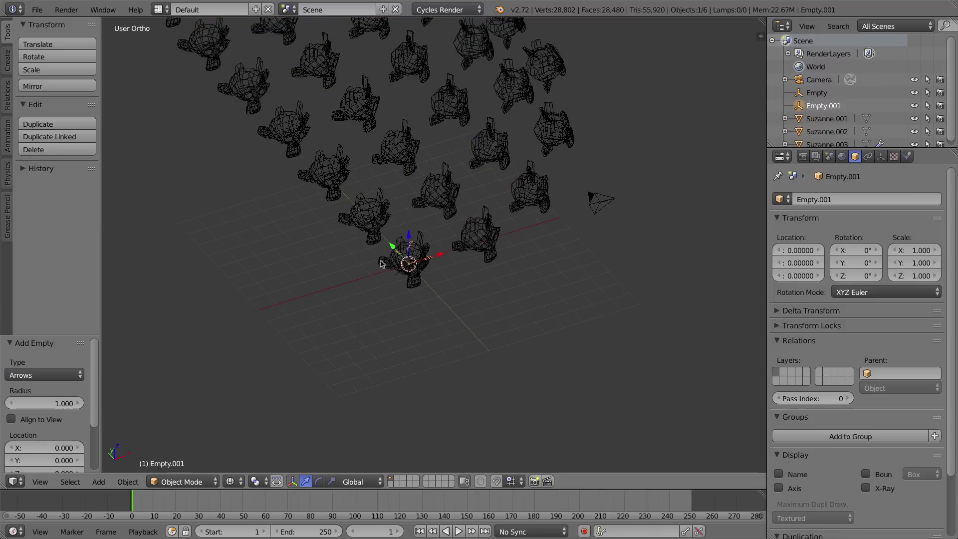
{"action": "scroll", "coordinate": [386, 268], "scroll_direction": "up", "scroll_amount": 6}
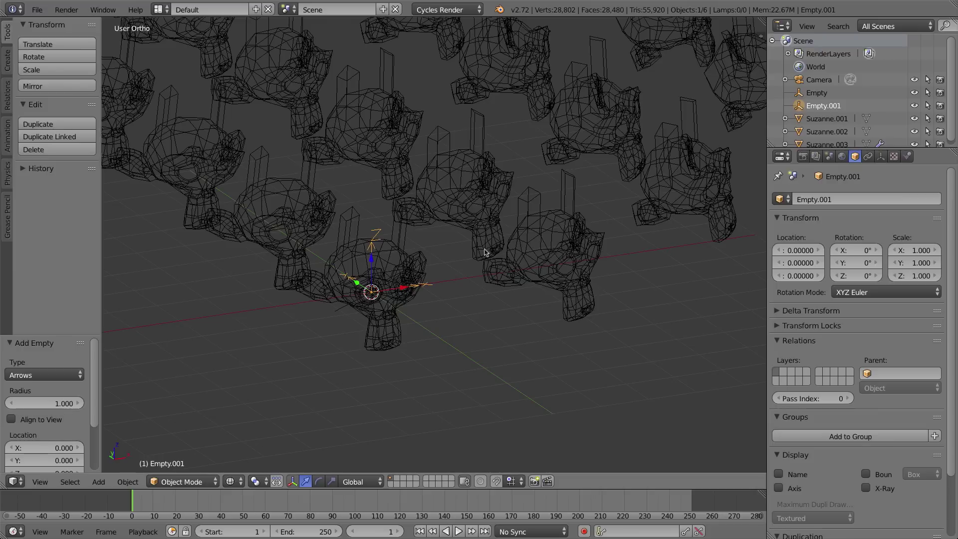
{"action": "scroll", "coordinate": [486, 266], "scroll_direction": "down", "scroll_amount": 4}
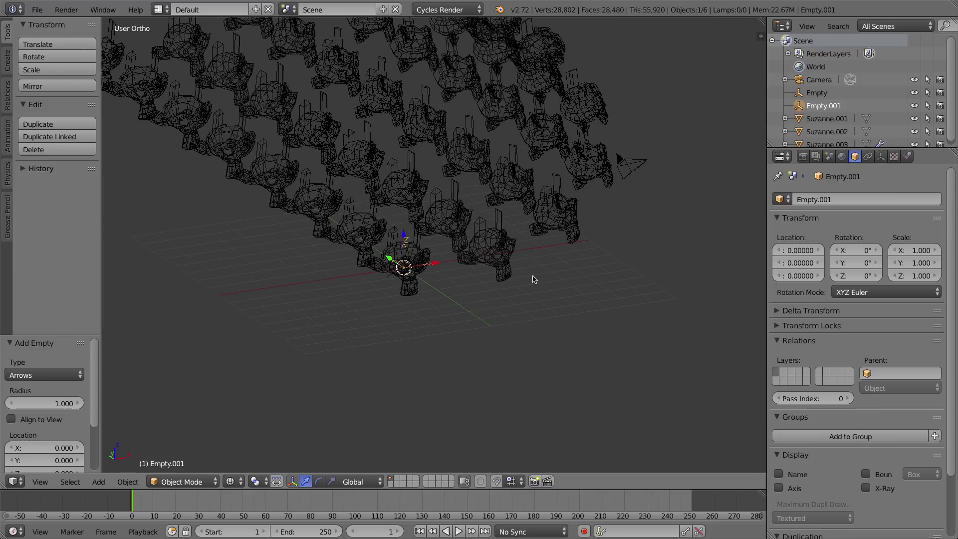
Step: Enable Object Offset on the monkey's second array and set its target to Empty.001
{"action": "right_click", "coordinate": [467, 151]}
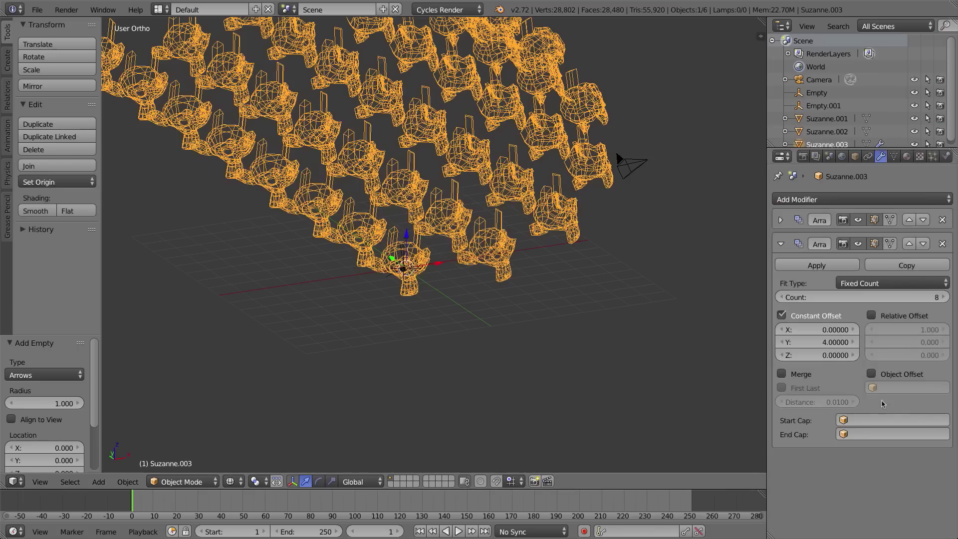
{"action": "left_click", "coordinate": [871, 374]}
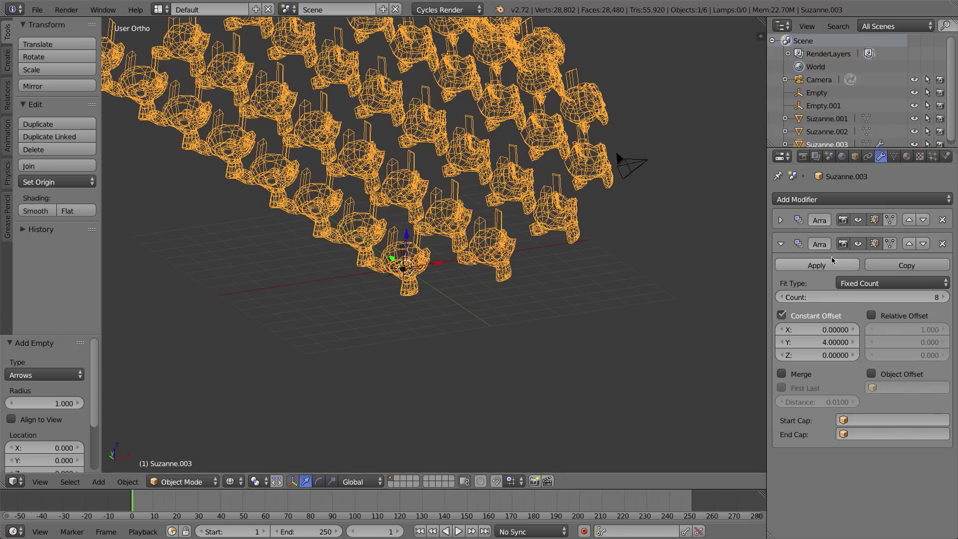
{"action": "left_click", "coordinate": [875, 387]}
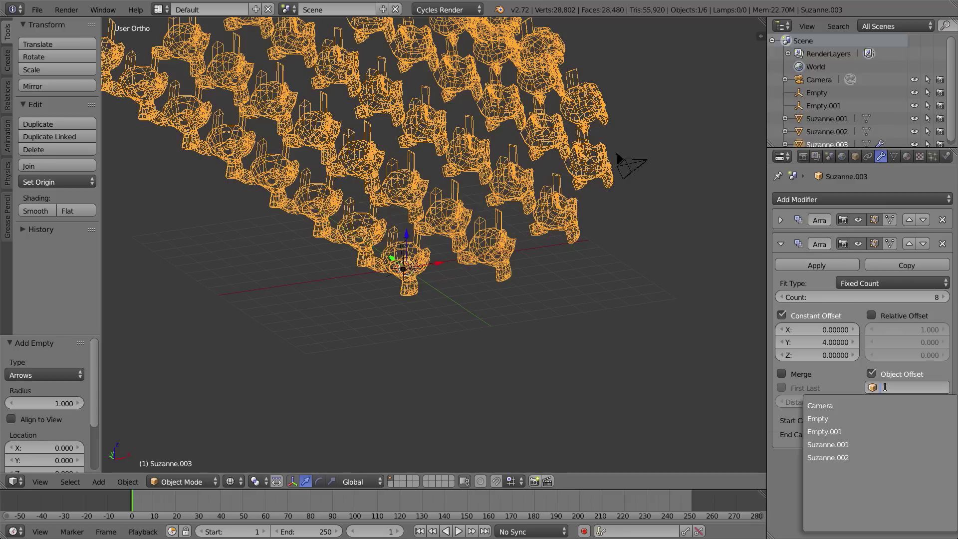
{"action": "left_click", "coordinate": [836, 432]}
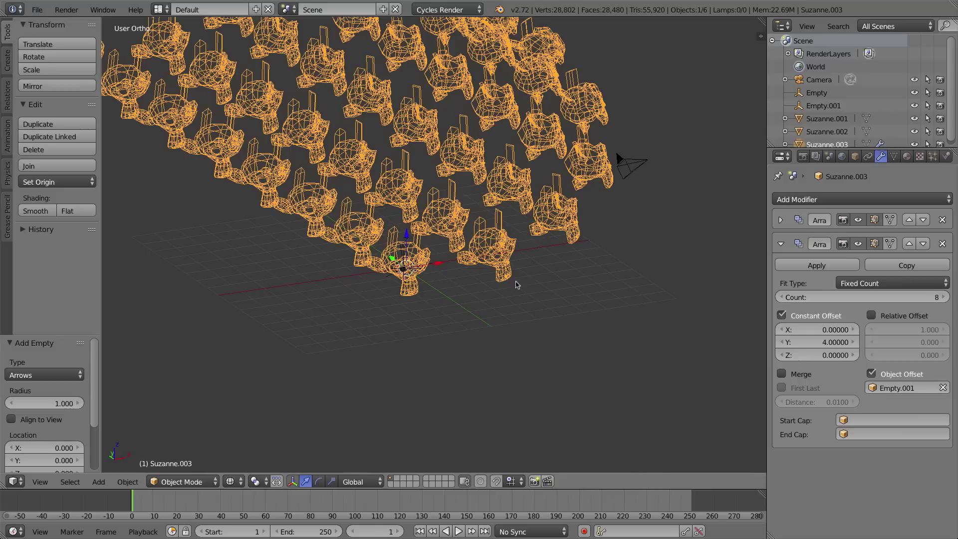
Step: Rotate Empty.001 about 45.5° around the Z axis
{"action": "left_click", "coordinate": [823, 106]}
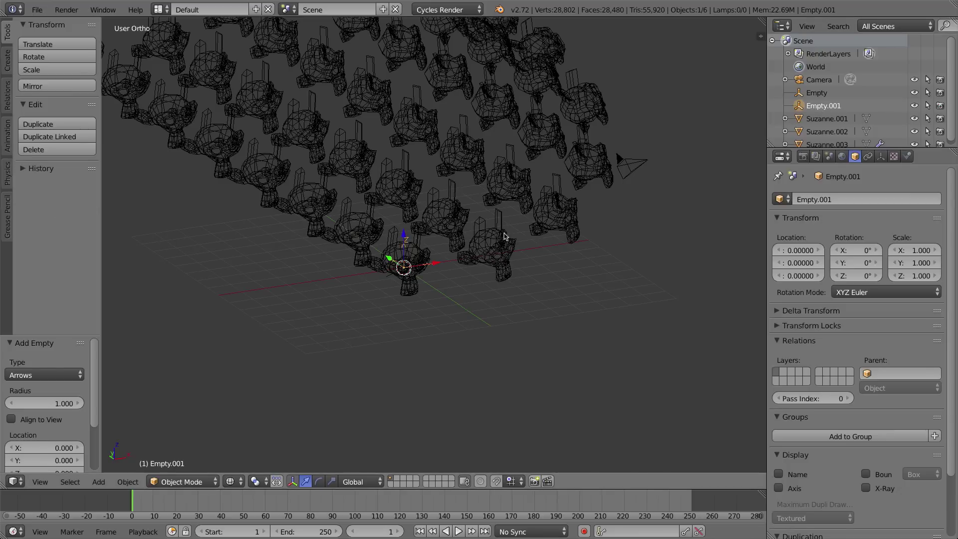
{"action": "key", "text": "r"}
{"action": "key", "text": "z"}
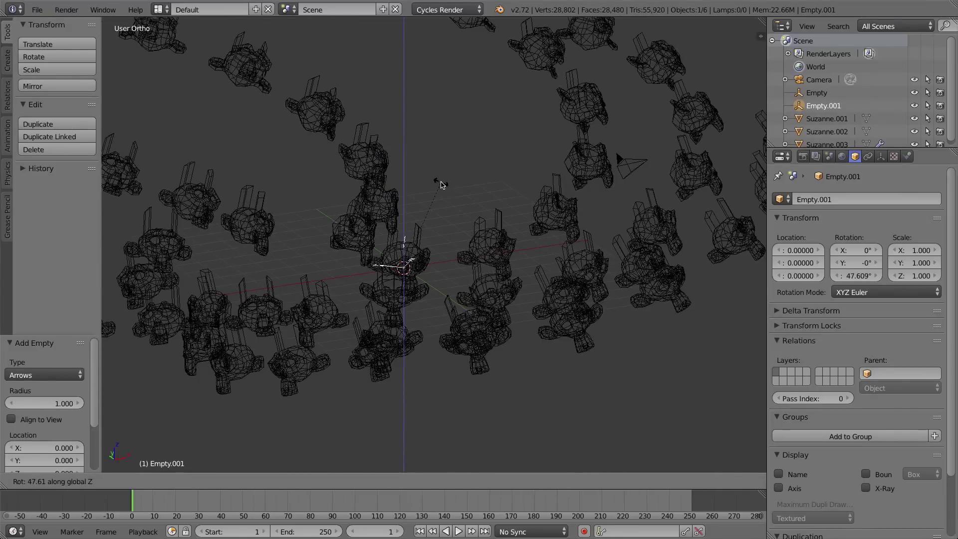
{"action": "left_click", "coordinate": [432, 202]}
{"action": "scroll", "coordinate": [432, 202], "scroll_direction": "down", "scroll_amount": 5}
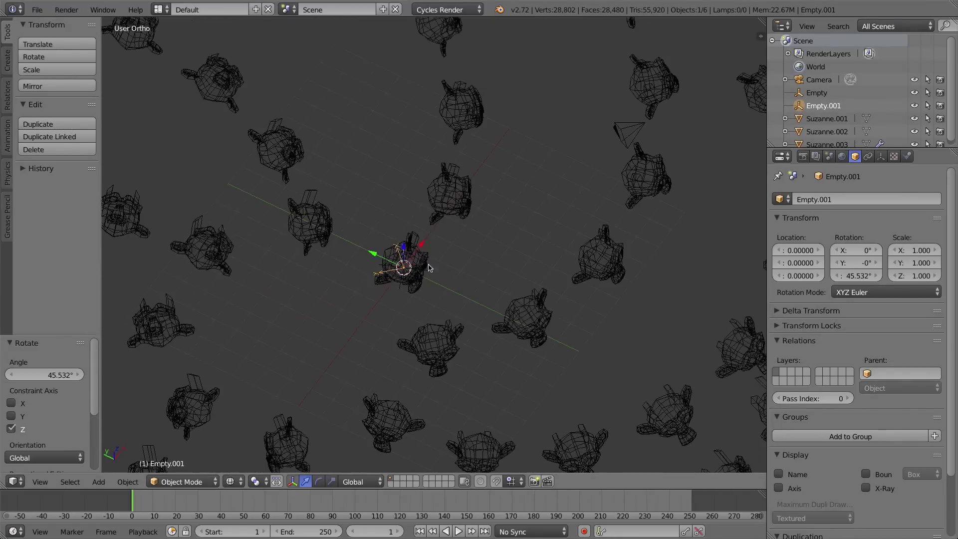
{"action": "mouse_move", "coordinate": [433, 215]}
{"action": "middle_mouse_down"}
{"action": "mouse_move", "coordinate": [440, 277]}
{"action": "mouse_move", "coordinate": [405, 319]}
{"action": "mouse_move", "coordinate": [445, 234]}
{"action": "mouse_move", "coordinate": [431, 230]}
{"action": "middle_mouse_up"}
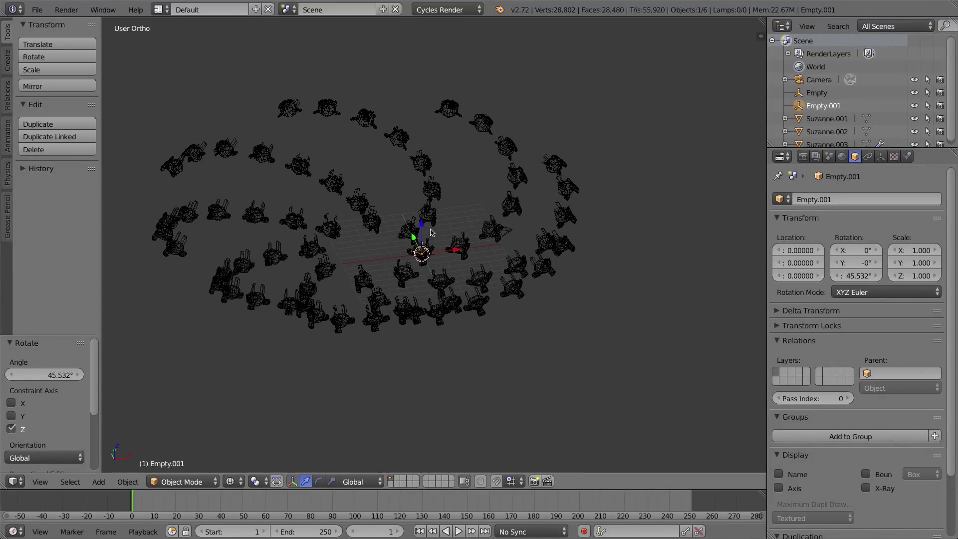
Step: Tilt Empty.001 about 26° around the X axis to curl the chains into a 3D spiral
{"action": "key", "text": "r"}
{"action": "key", "text": "x"}
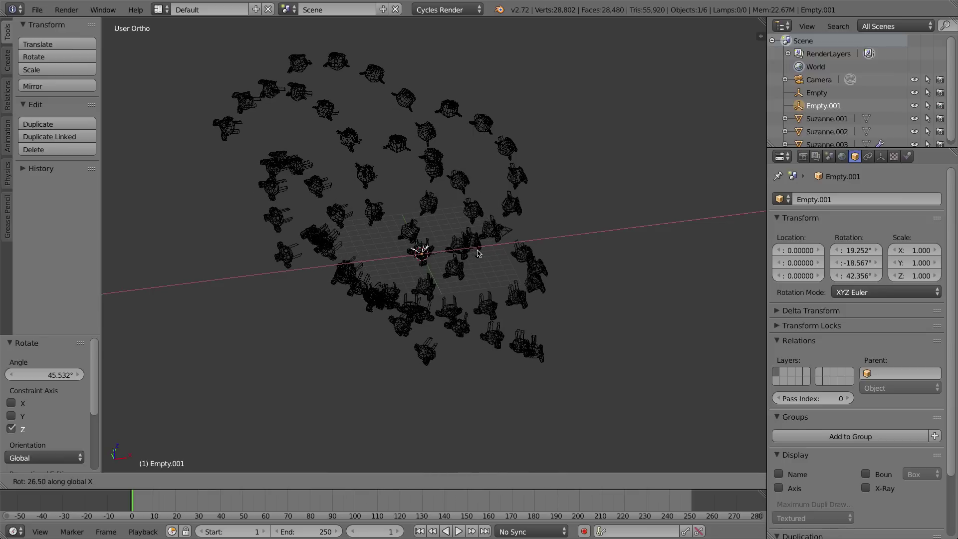
{"action": "left_click", "coordinate": [476, 251]}
{"action": "middle_click_drag", "start_coordinate": [477, 251], "coordinate": [427, 270]}
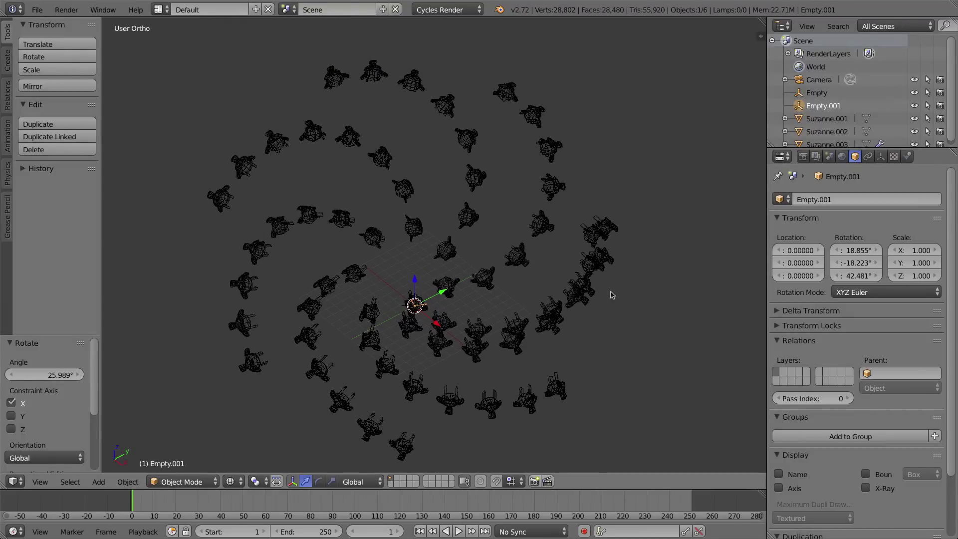